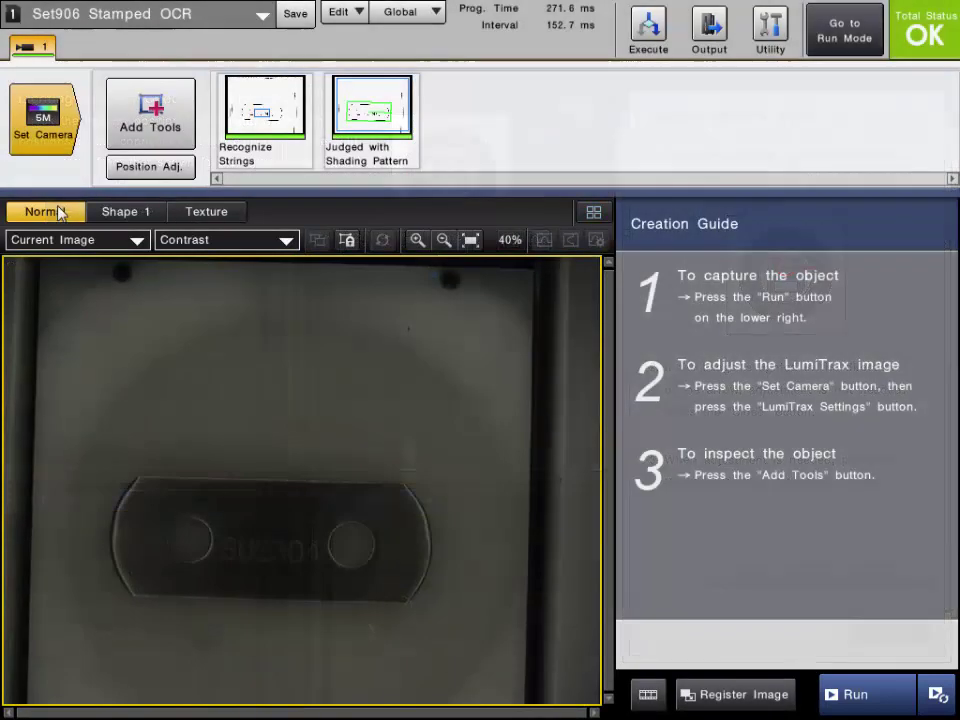
Step: Preview the plate's Shape 1 image, then open camera settings keeping the CA-HX500C model
click(129, 214)
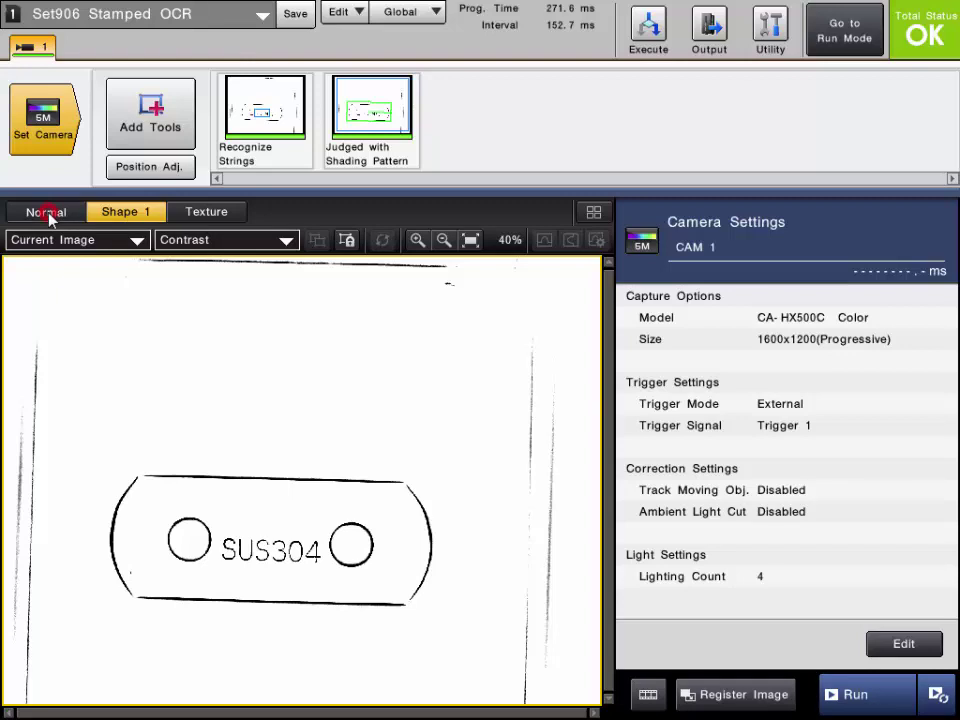
click(50, 145)
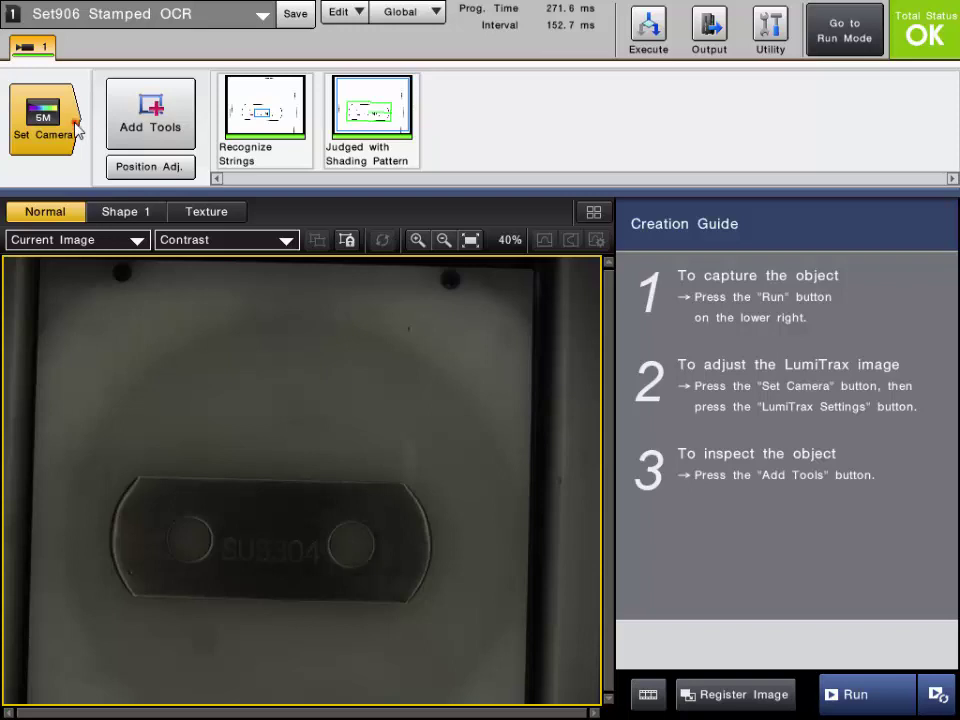
click(75, 126)
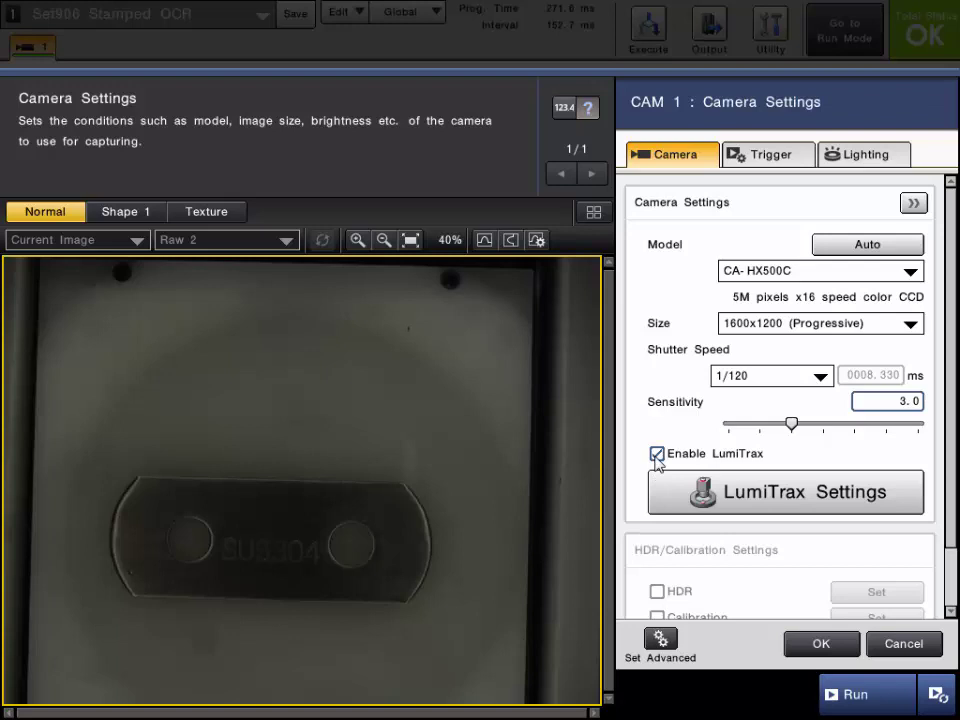
click(741, 272)
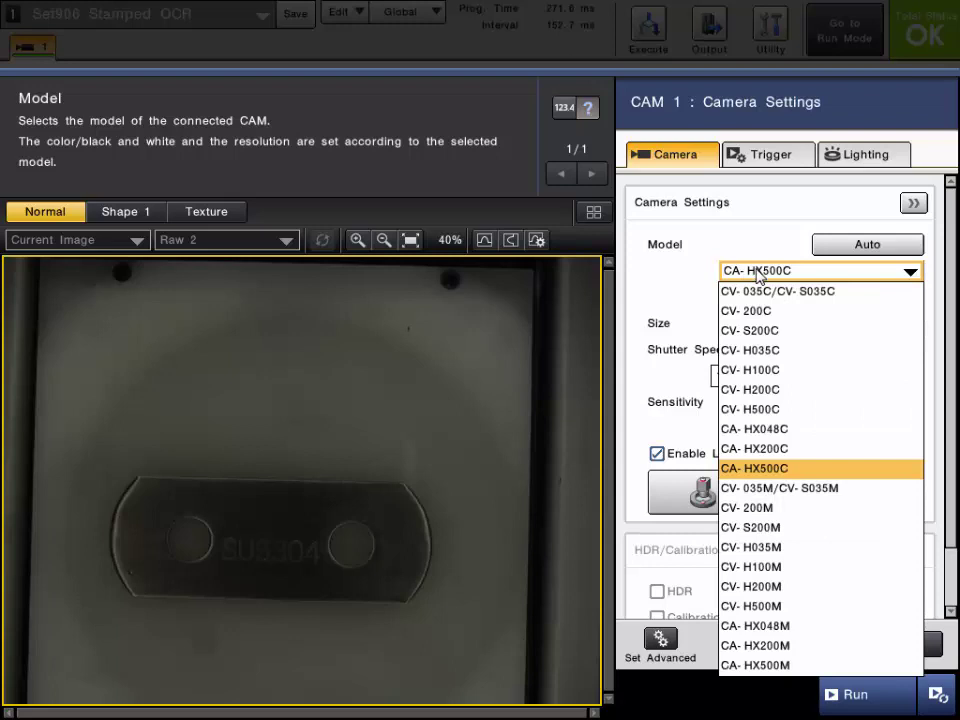
click(729, 270)
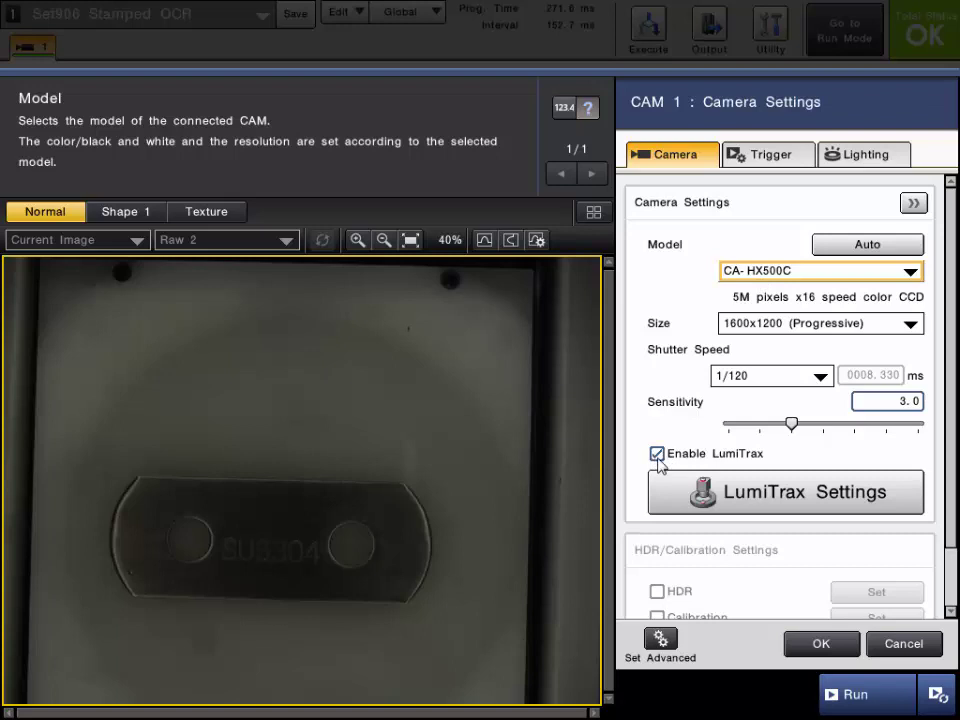
Step: Open the LumiTrax image settings and display Shape / Topography Image 1 of the SUS304 plate
click(733, 506)
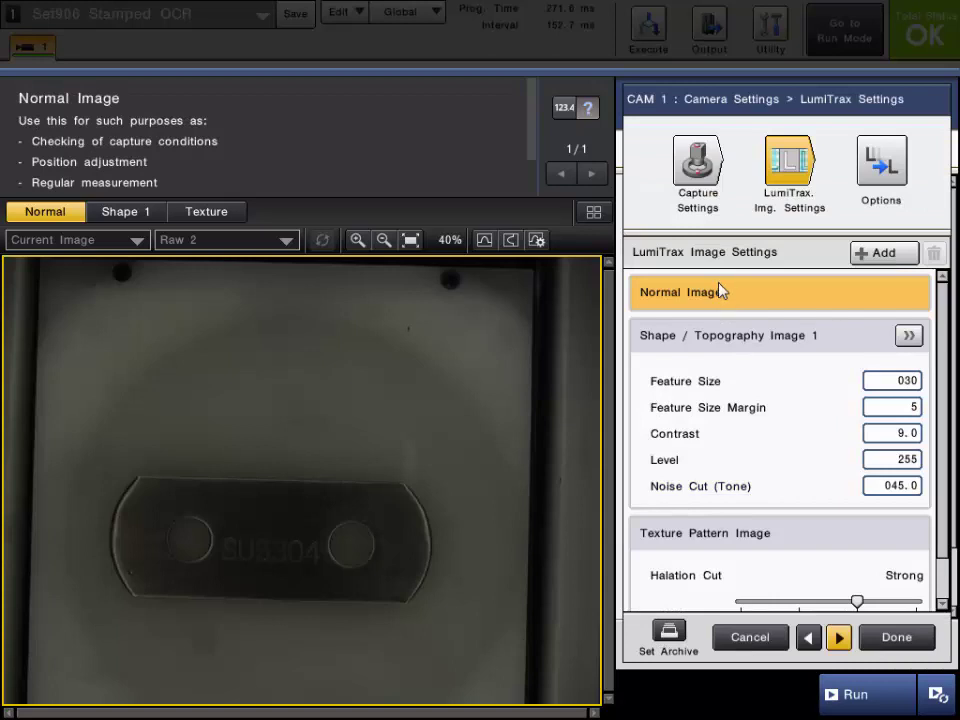
click(748, 348)
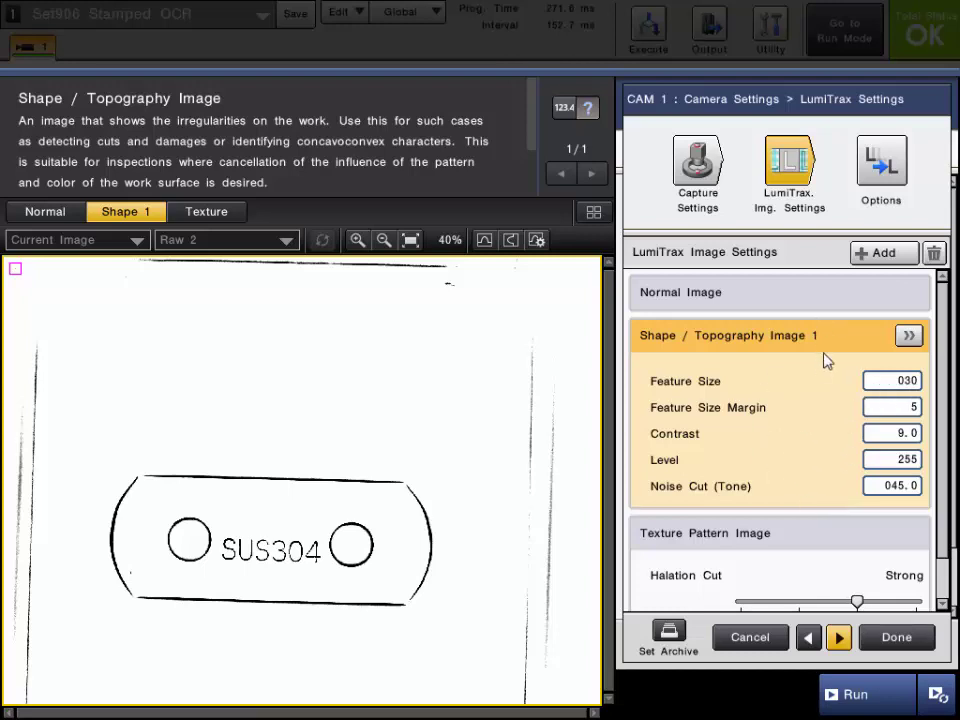
click(876, 254)
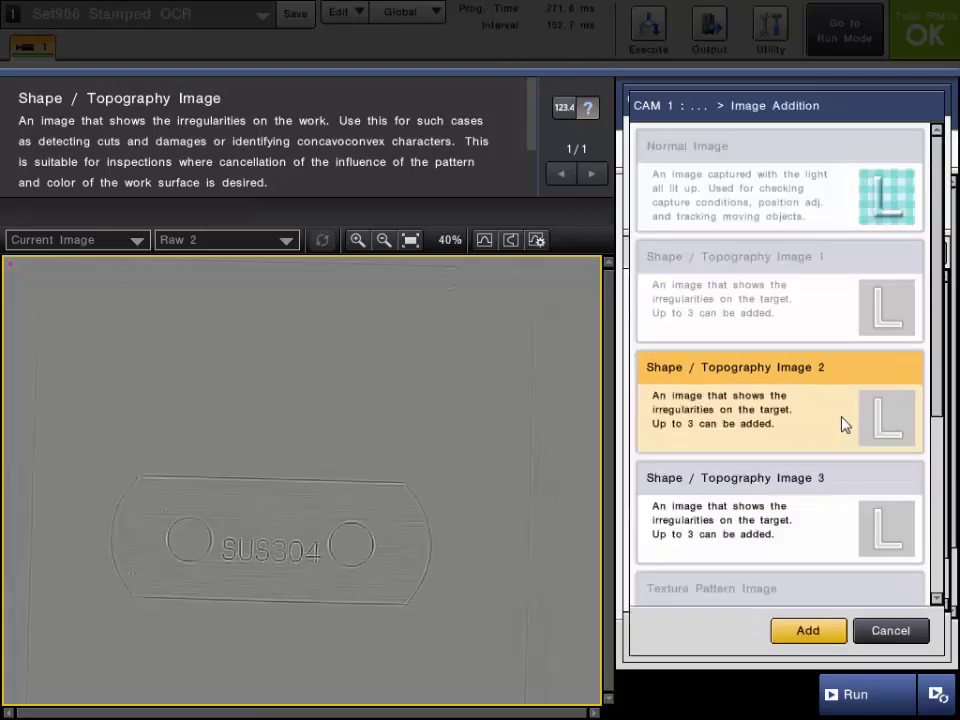
Step: Add Shape / Topography Image 2, accept the notice, and view the Level help
click(828, 627)
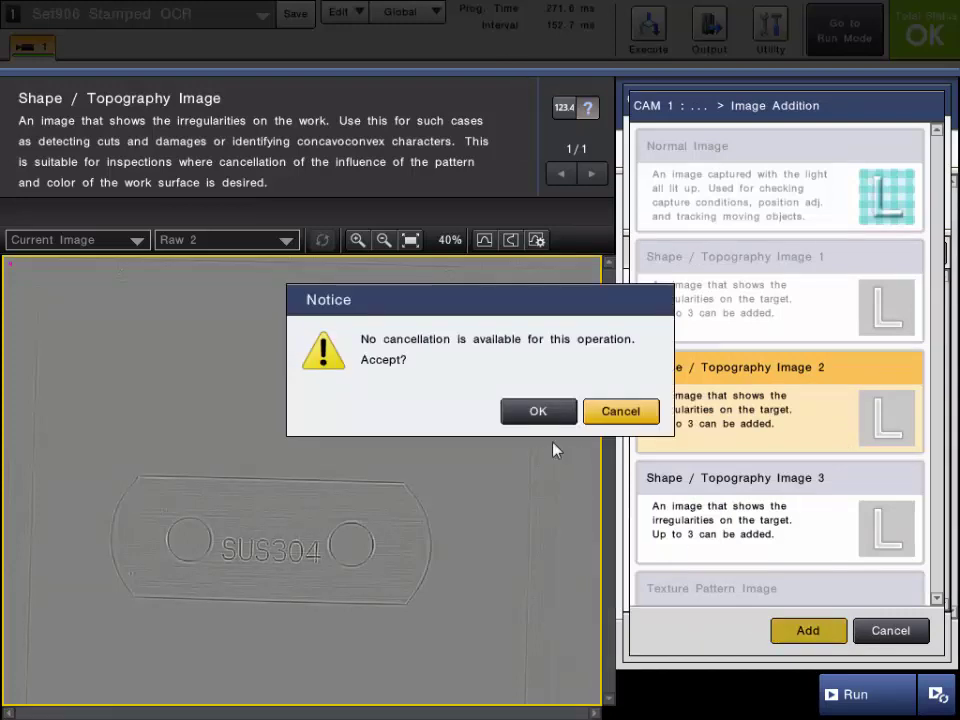
click(514, 406)
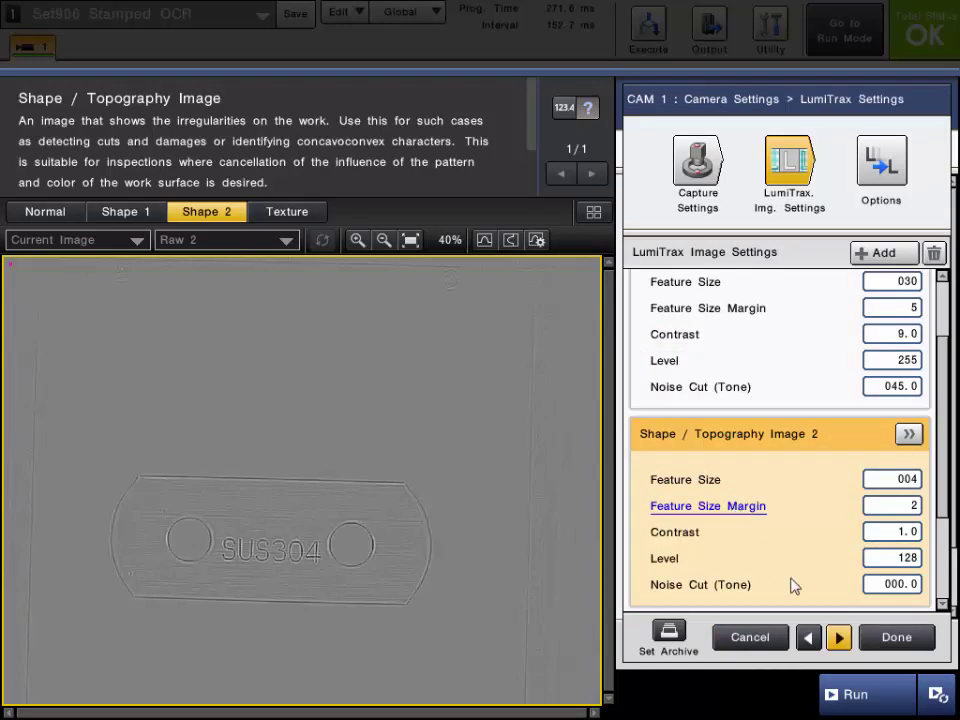
click(665, 560)
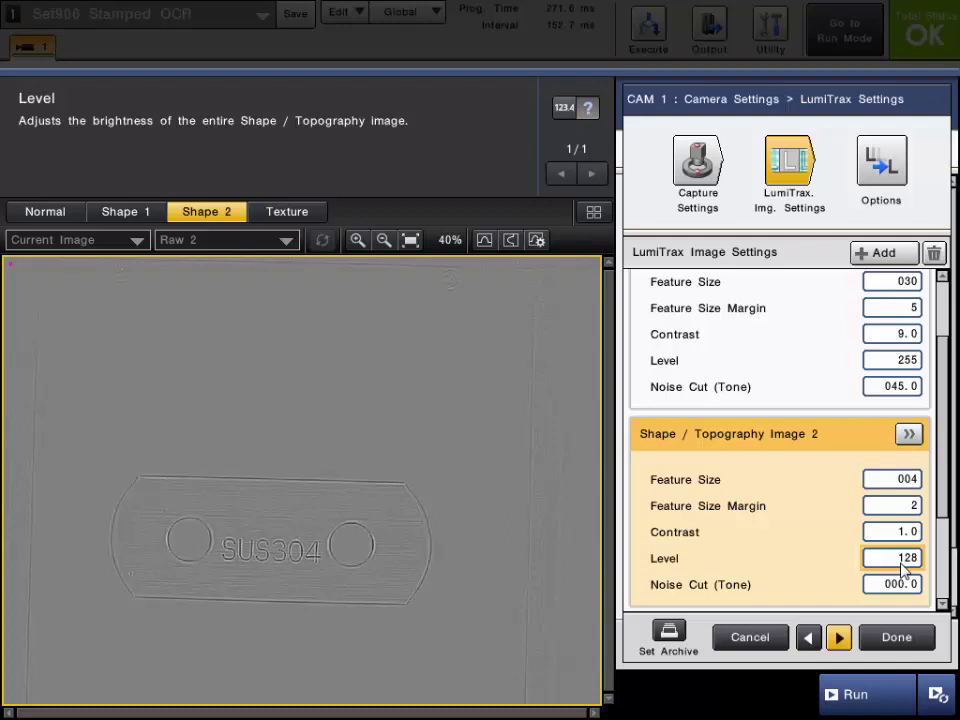
Step: Step Shape / Topography Image 2's Level up to its 255 maximum and confirm
click(902, 565)
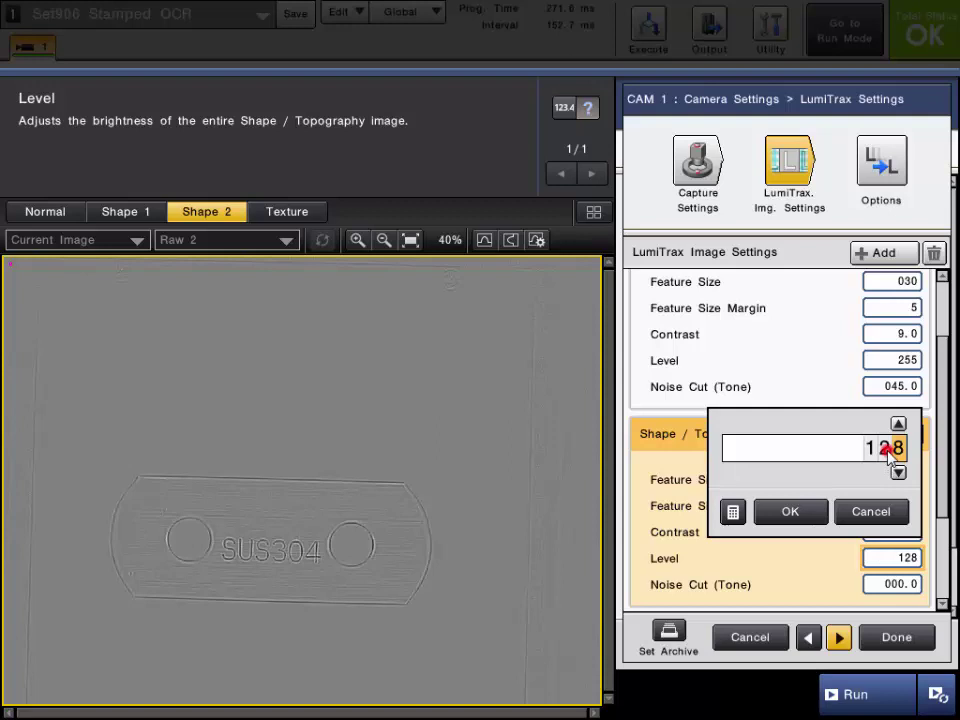
click(884, 448)
click(884, 425)
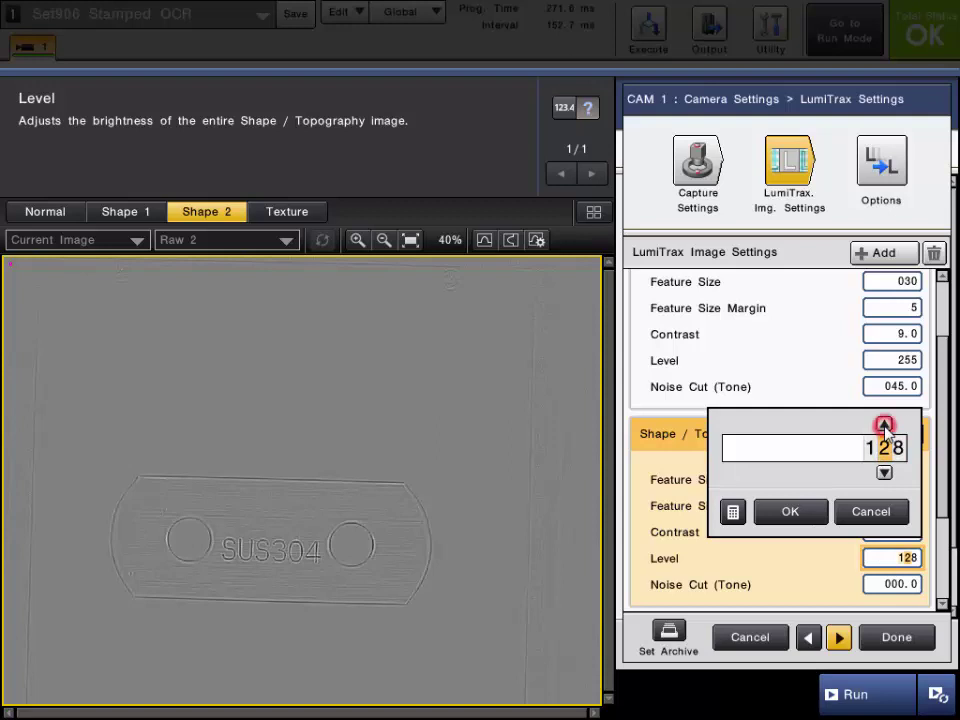
click(884, 425)
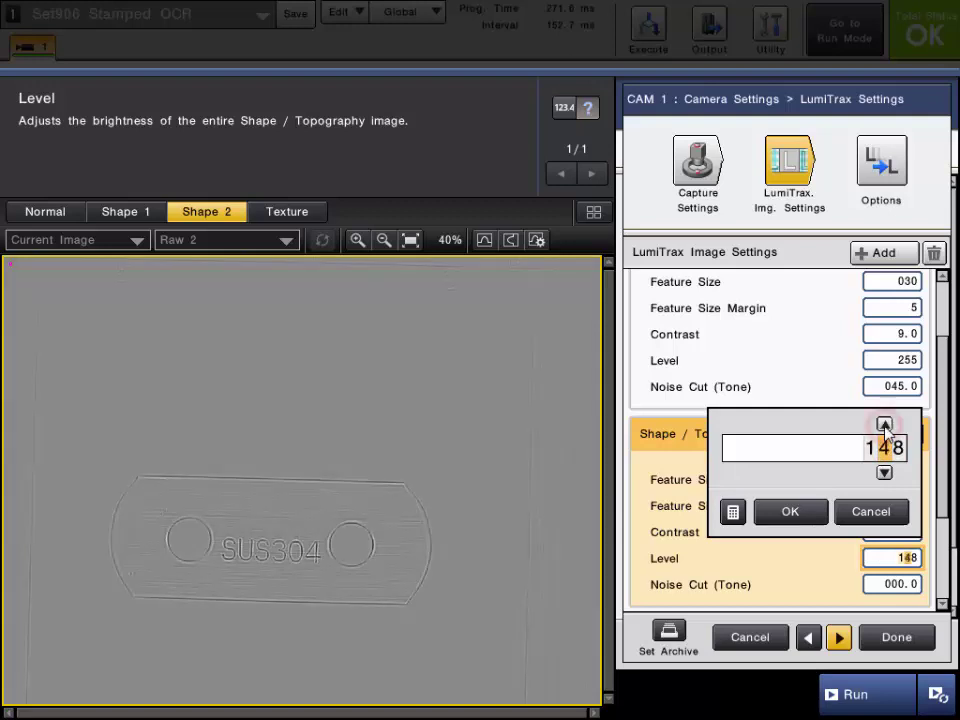
click(884, 425)
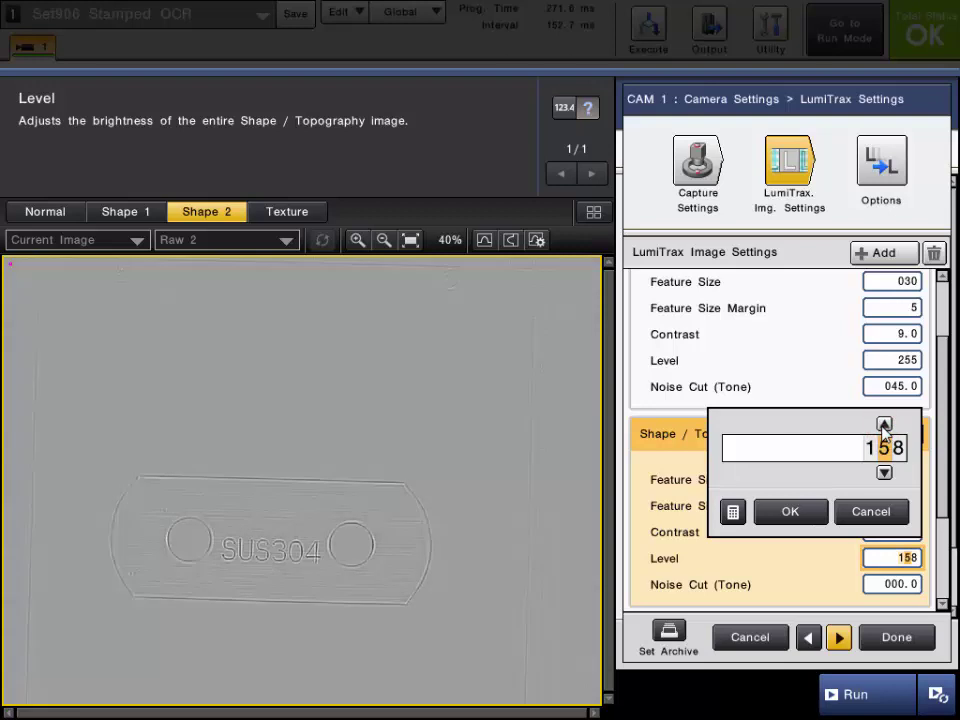
click(884, 425)
click(884, 425)
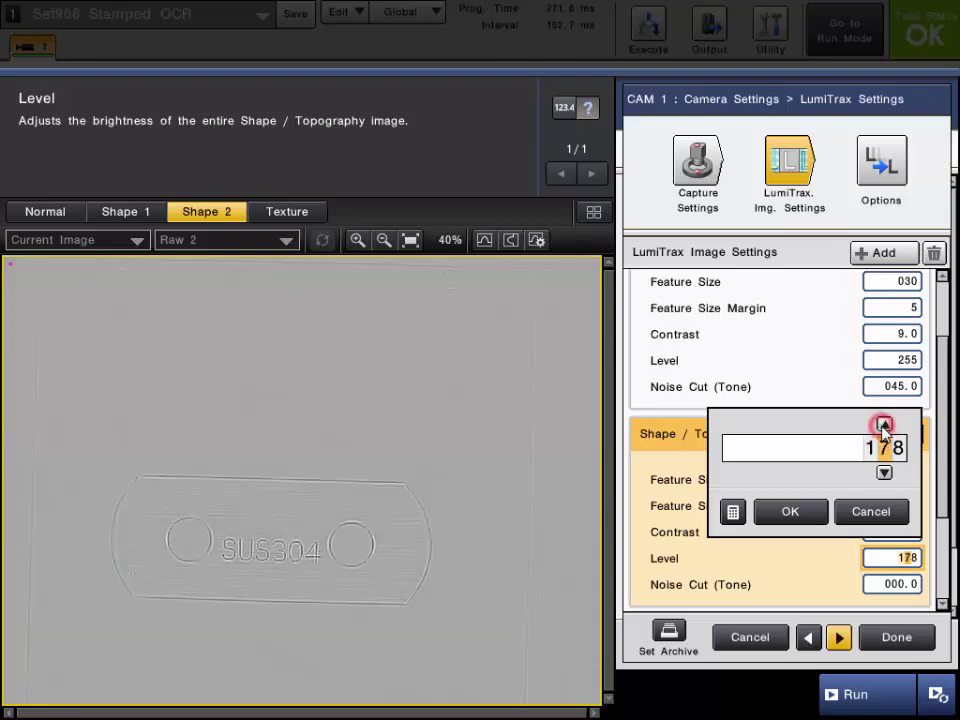
click(884, 425)
click(884, 425)
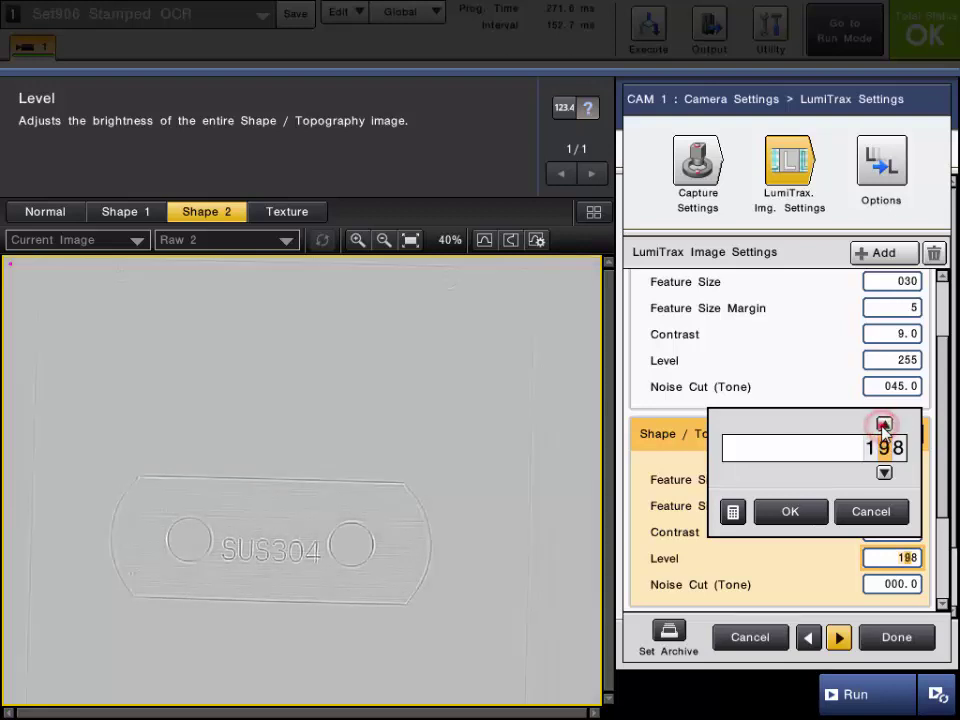
click(884, 425)
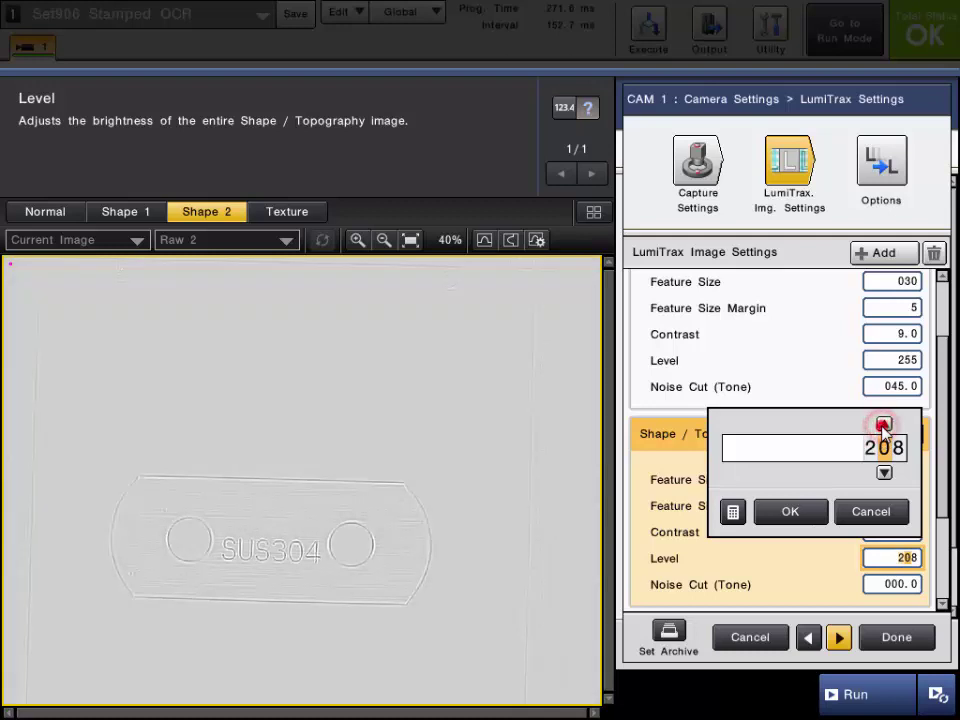
click(884, 425)
click(884, 425)
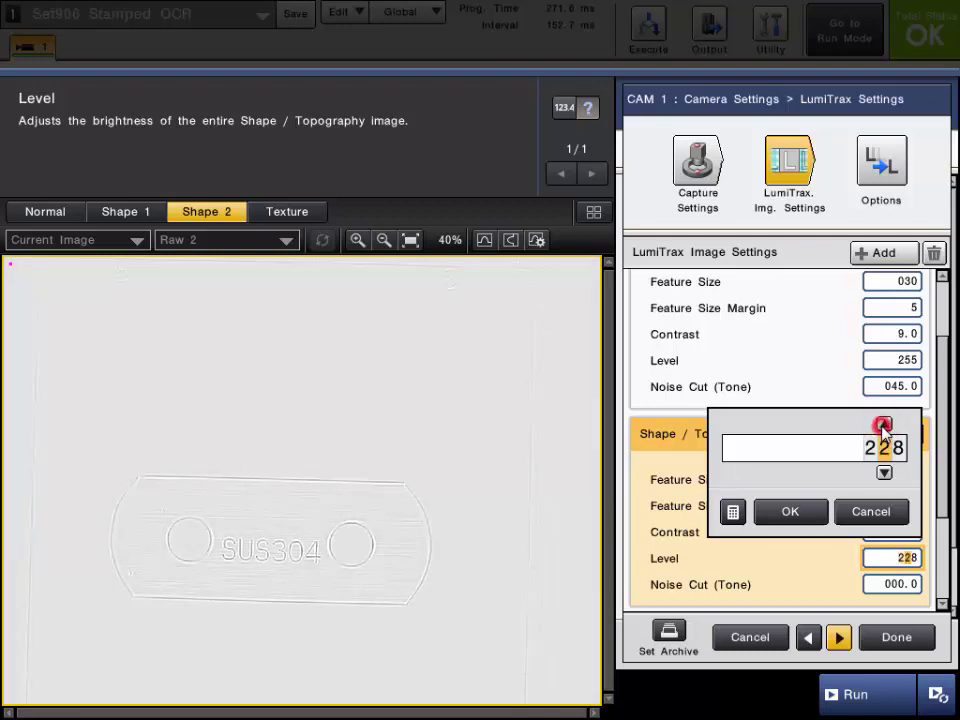
click(884, 425)
click(884, 425)
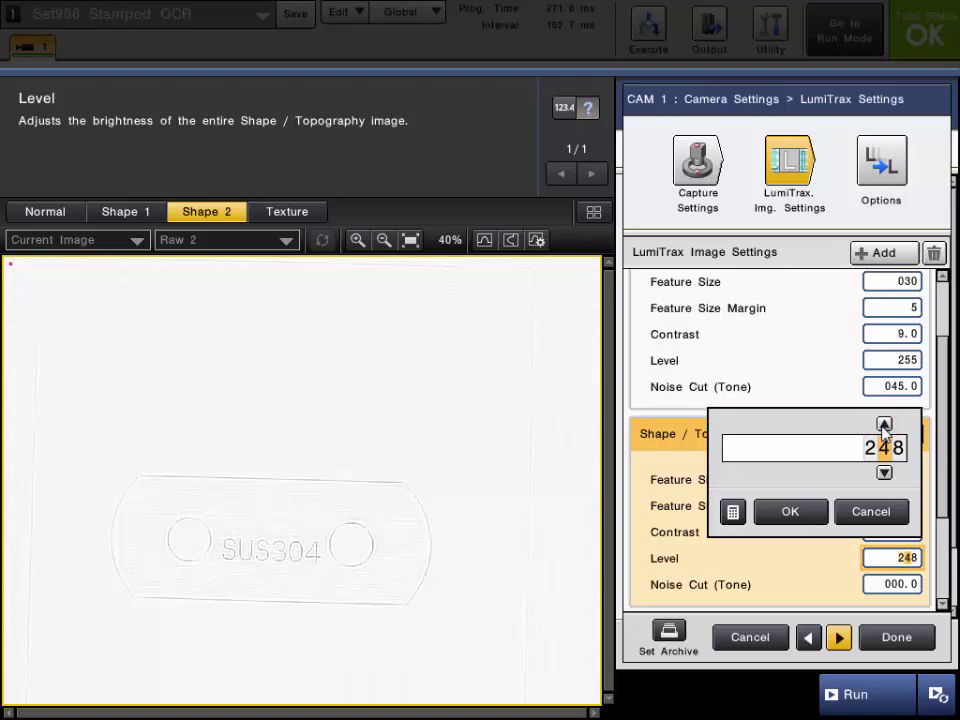
click(884, 425)
click(795, 514)
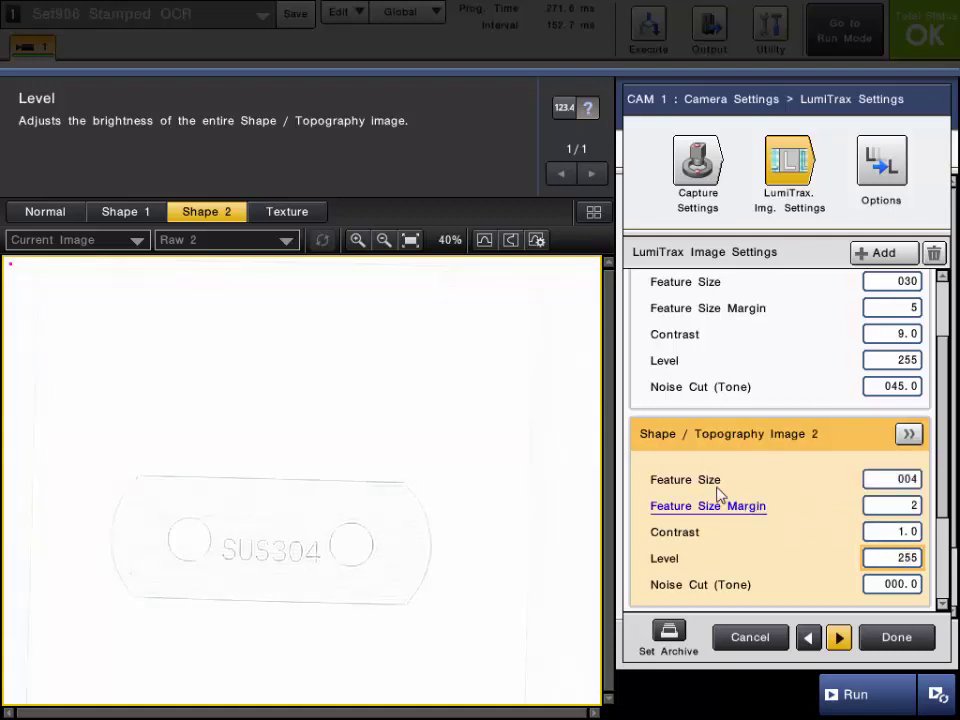
Step: Set Shape / Topography Image 2's Feature Size Margin to 5
click(725, 508)
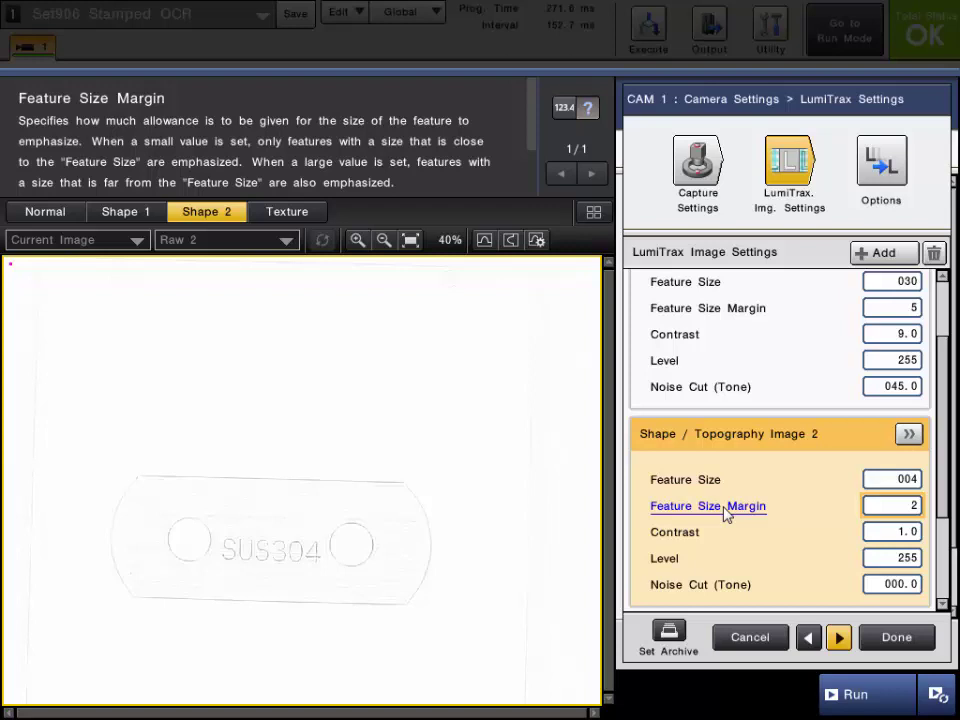
click(896, 506)
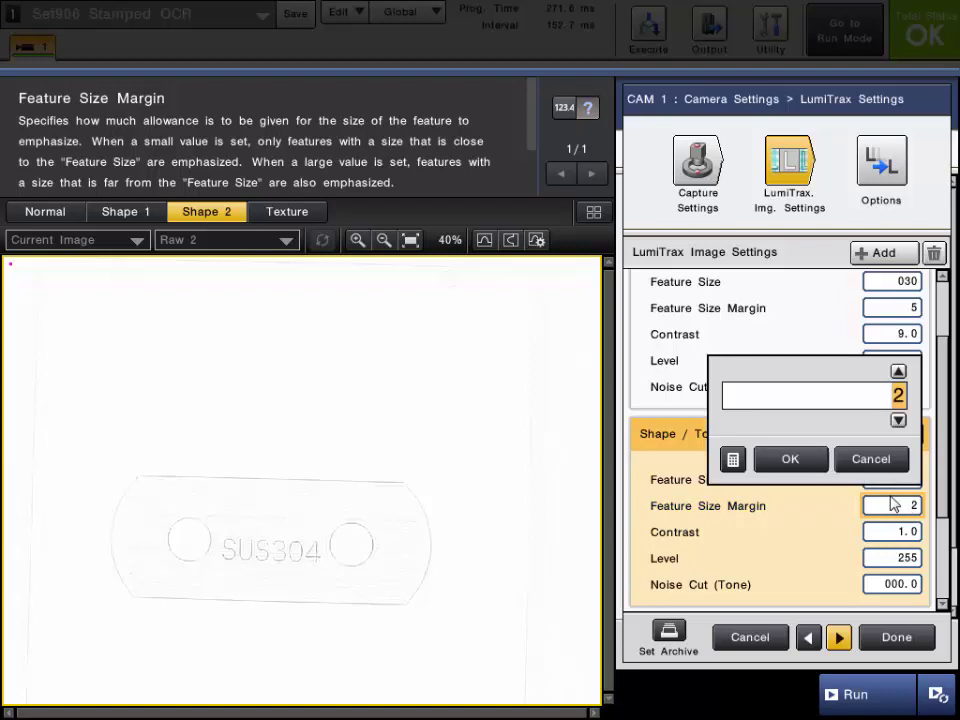
text(3)
scroll(895, 505, up, 1)
scroll(895, 505, up, 1)
click(802, 466)
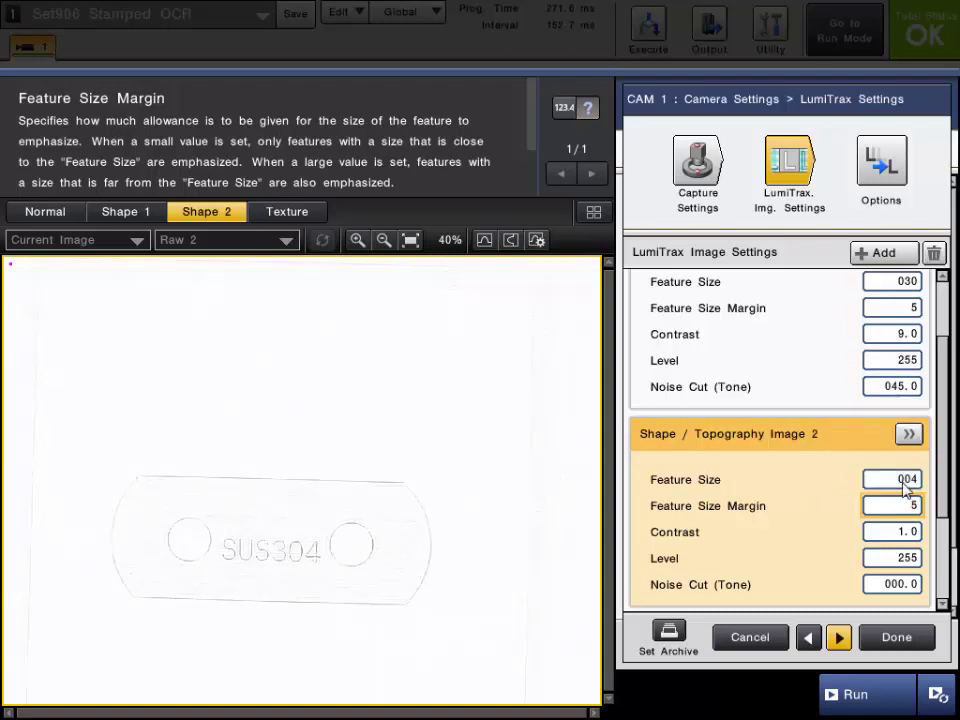
Step: Raise the Feature Size from 004 to 030
click(902, 481)
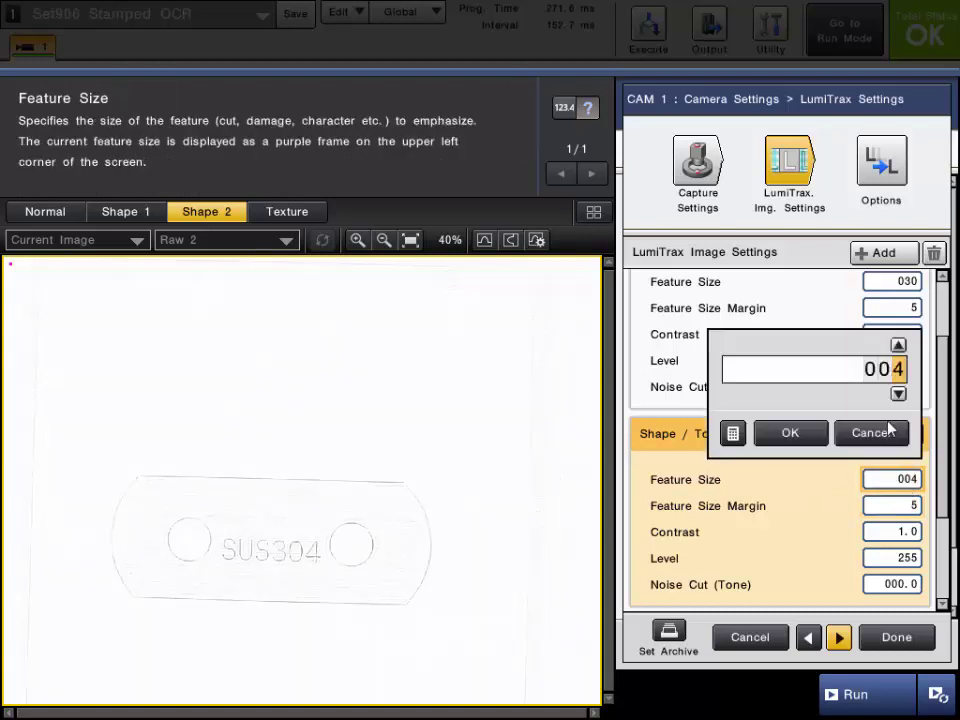
click(883, 371)
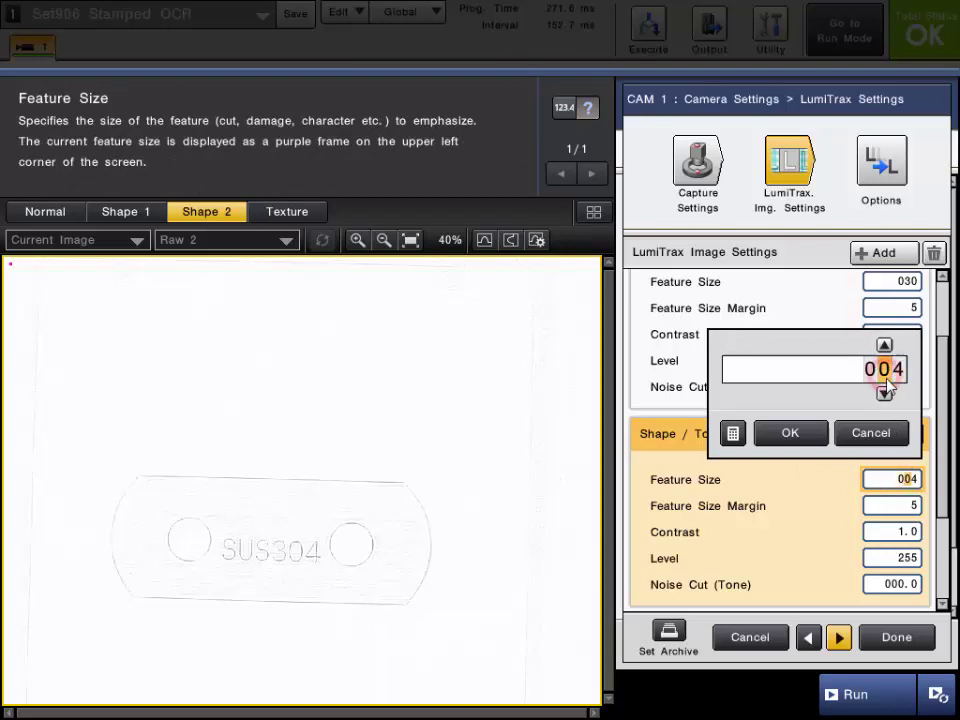
scroll(886, 384, up, 1)
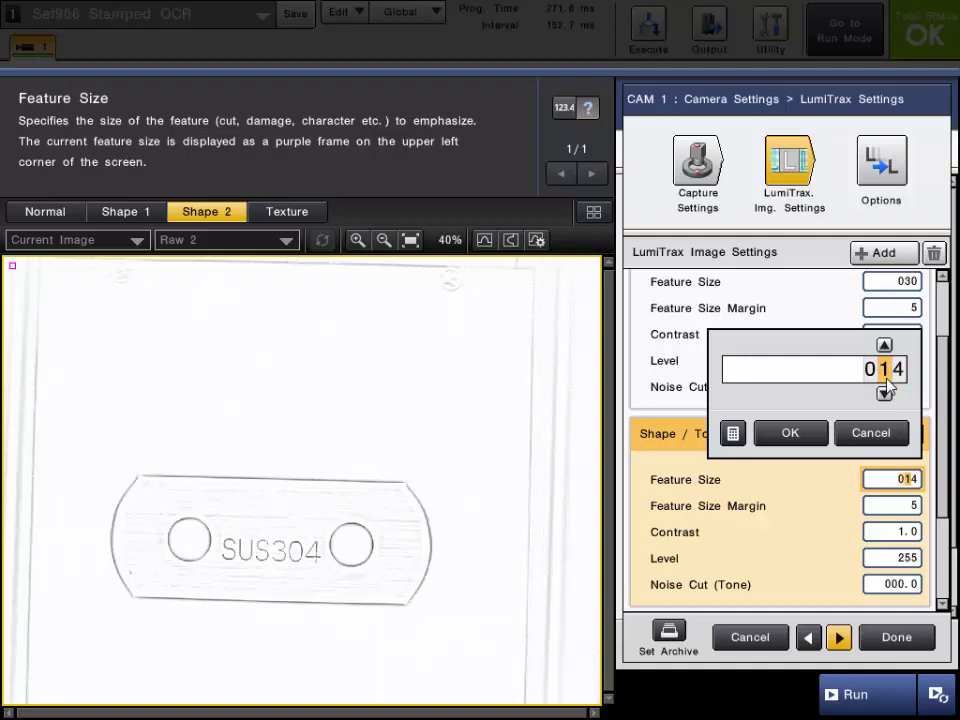
scroll(887, 385, up, 1)
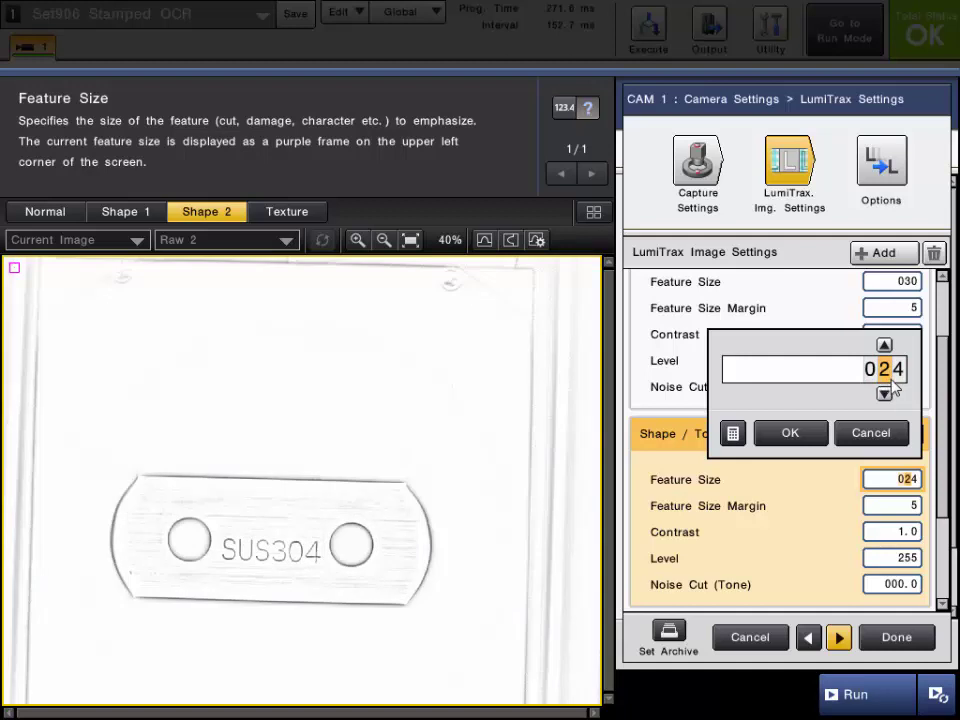
click(896, 372)
scroll(897, 383, up, 4)
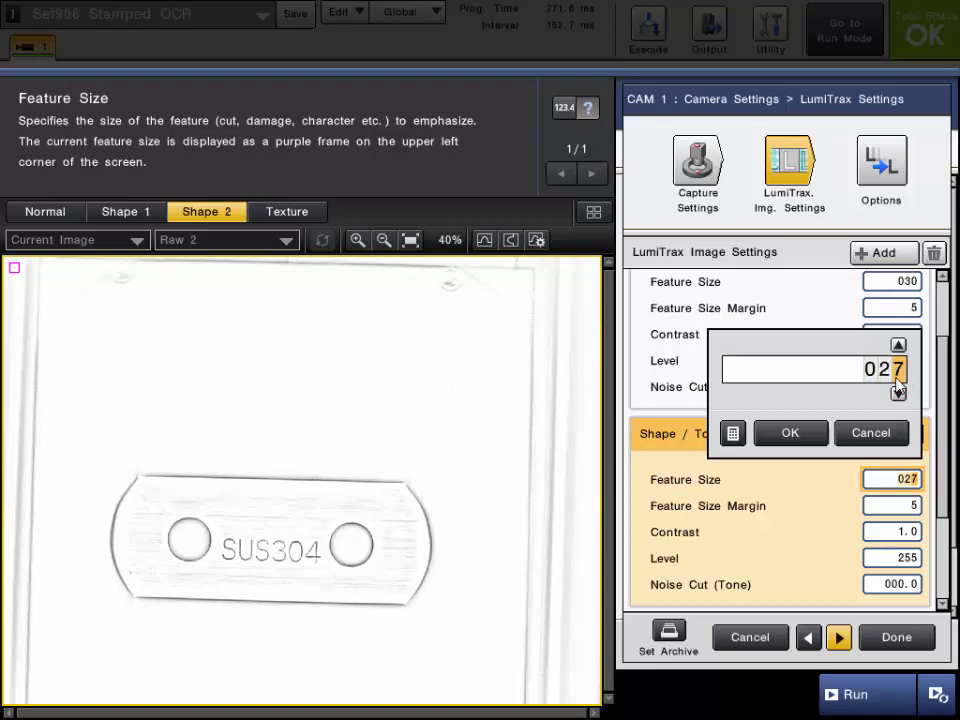
scroll(897, 383, up, 1)
scroll(897, 383, up, 1)
click(784, 434)
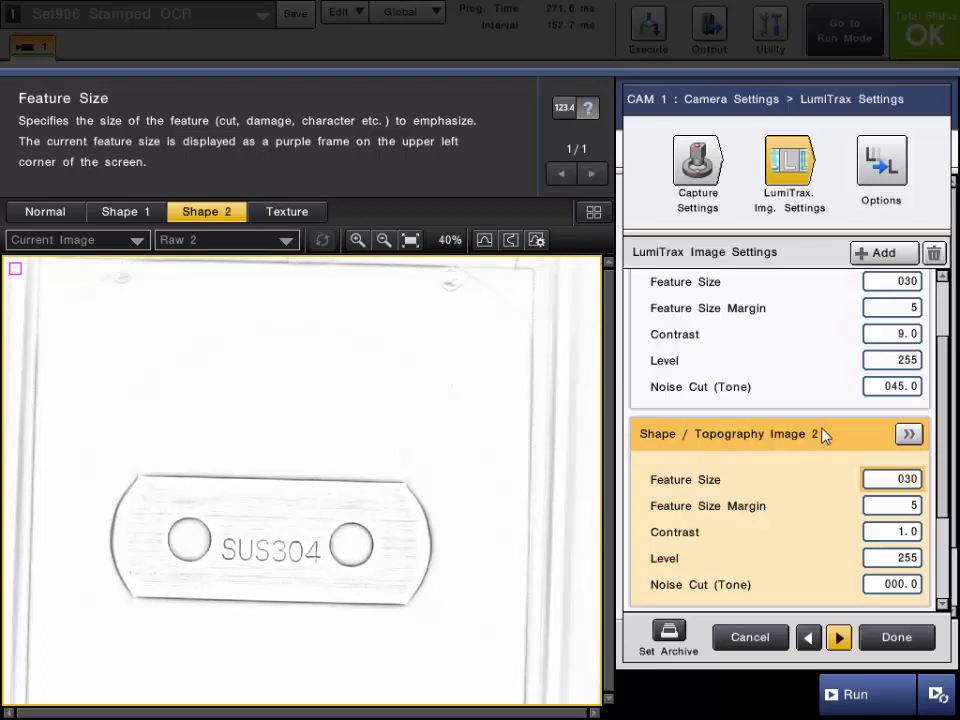
Step: Step Shape / Topography Image 2's Contrast from 1.0 up to 9.0 and confirm
click(883, 537)
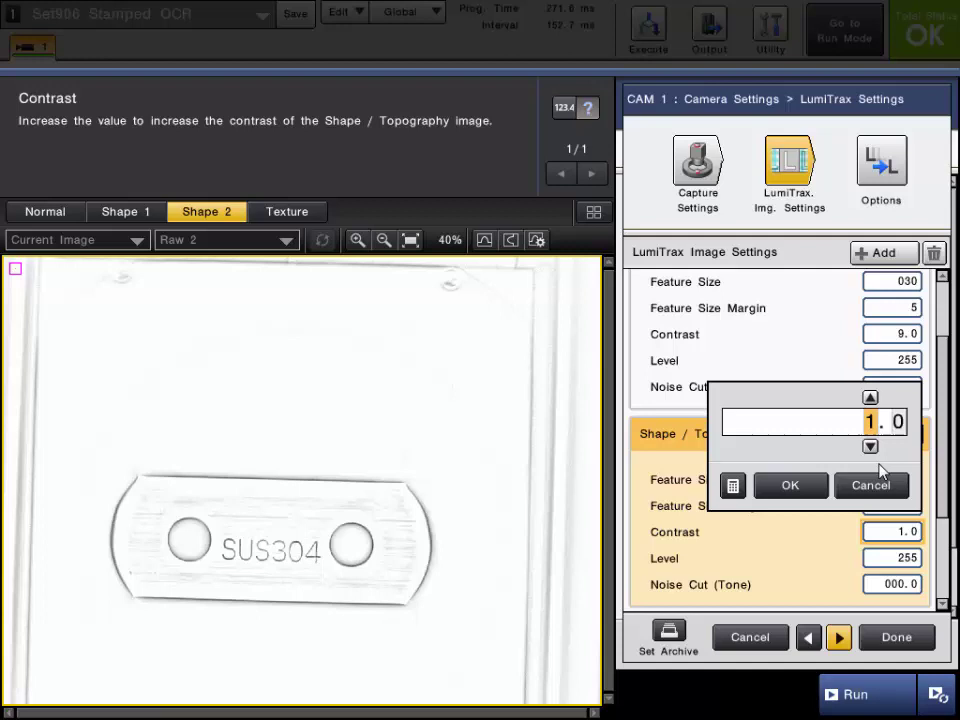
scroll(880, 470, up, 1)
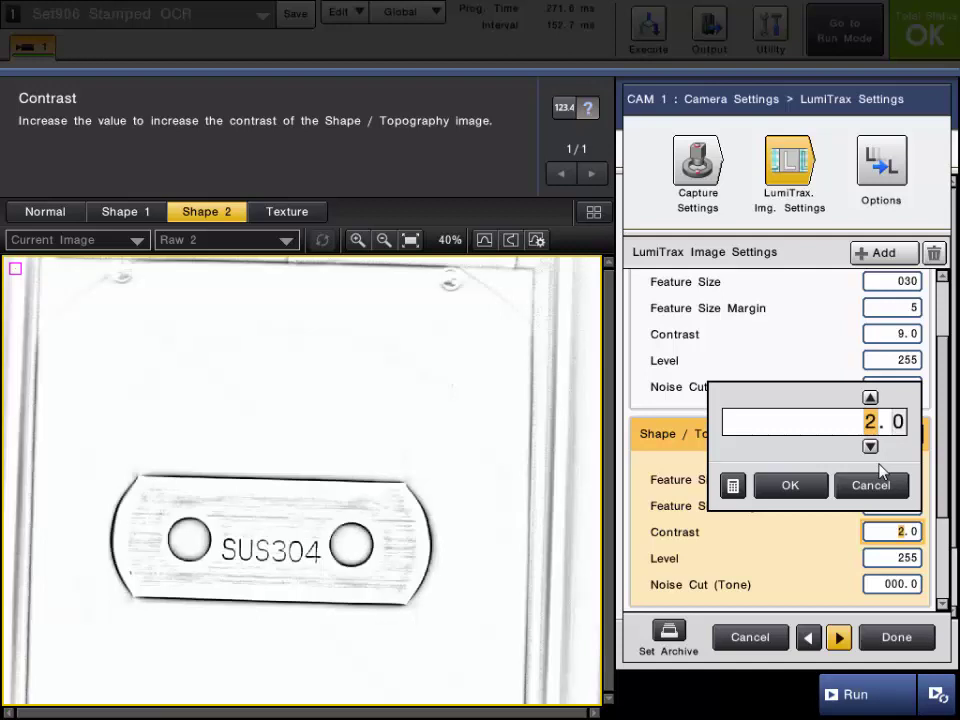
scroll(880, 470, up, 1)
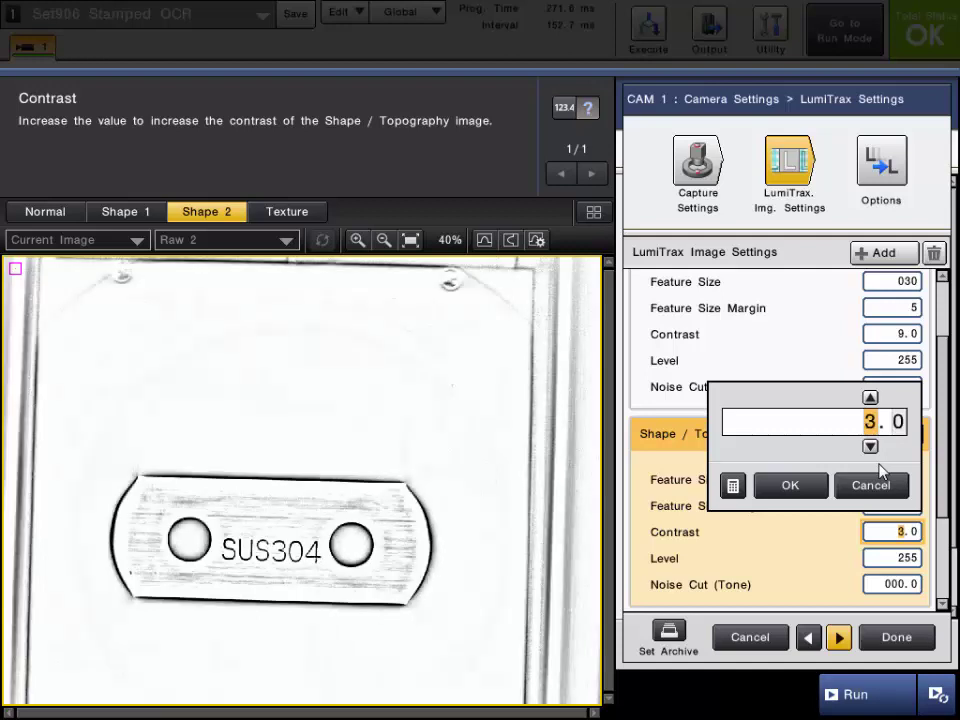
scroll(880, 470, up, 1)
scroll(880, 470, up, 1)
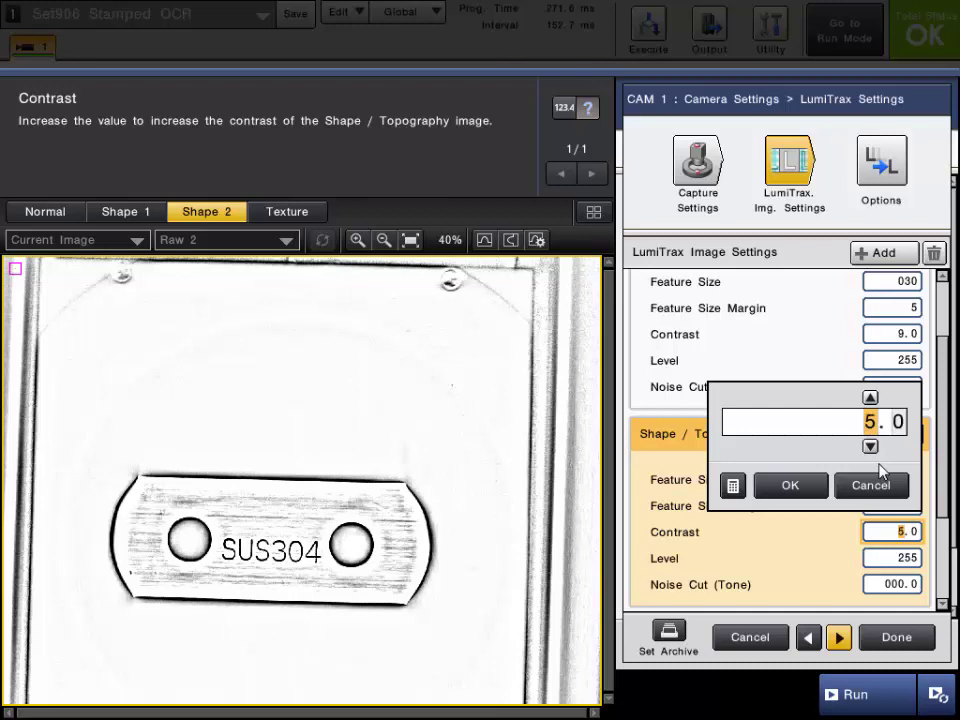
scroll(880, 470, up, 1)
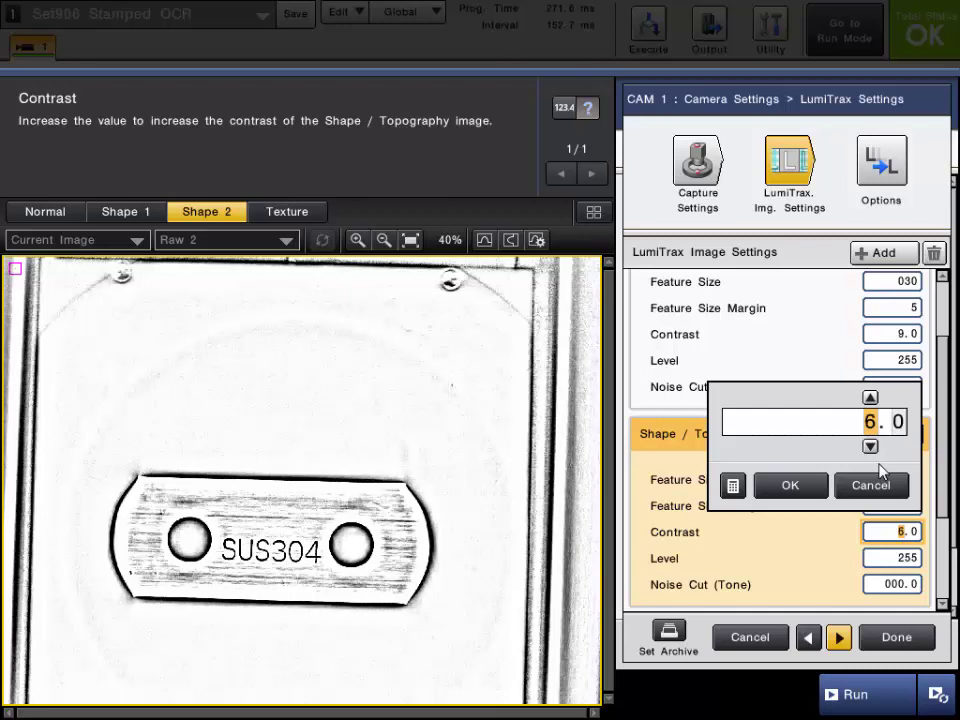
scroll(880, 470, up, 1)
scroll(880, 470, up, 1)
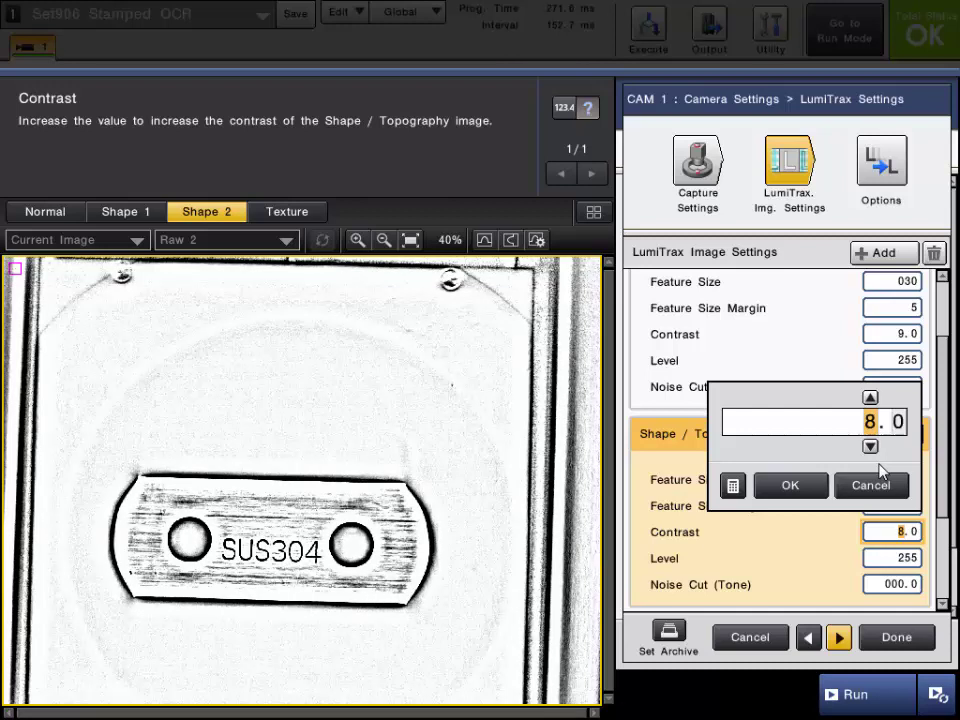
scroll(880, 470, up, 1)
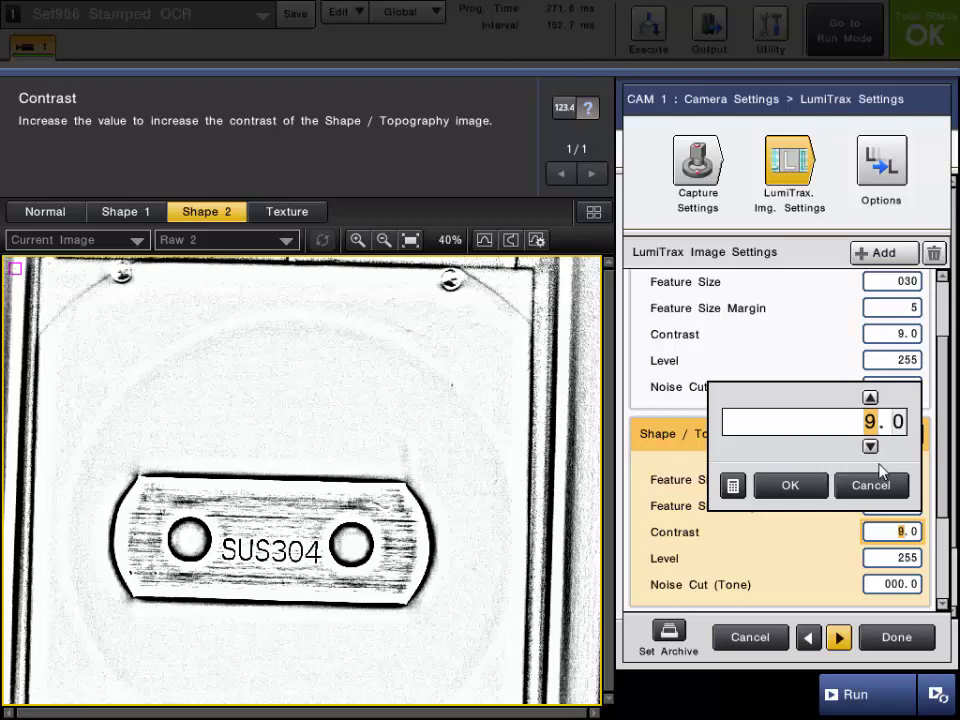
click(788, 488)
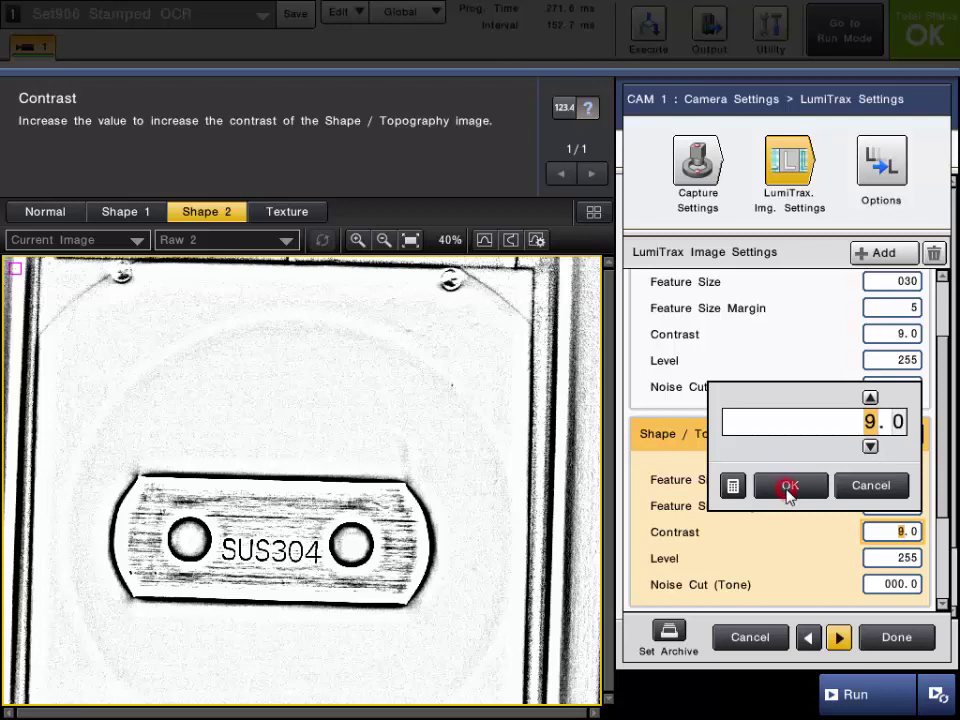
Step: Raise Shape / Topography Image 2's Noise Cut (Tone) in tens to 040.0 and confirm
click(736, 586)
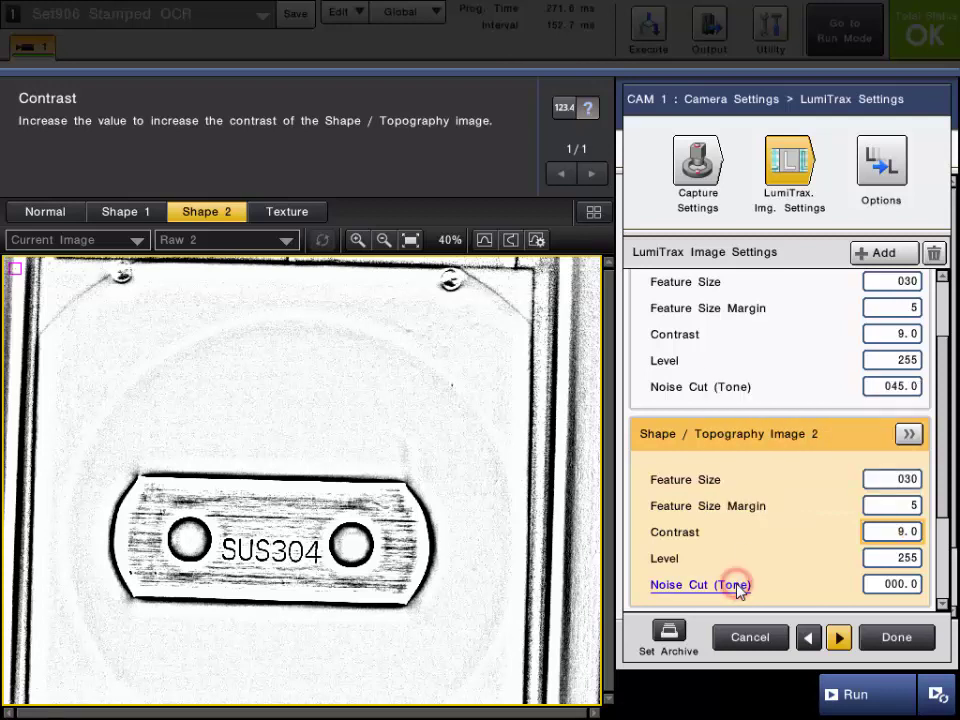
click(898, 585)
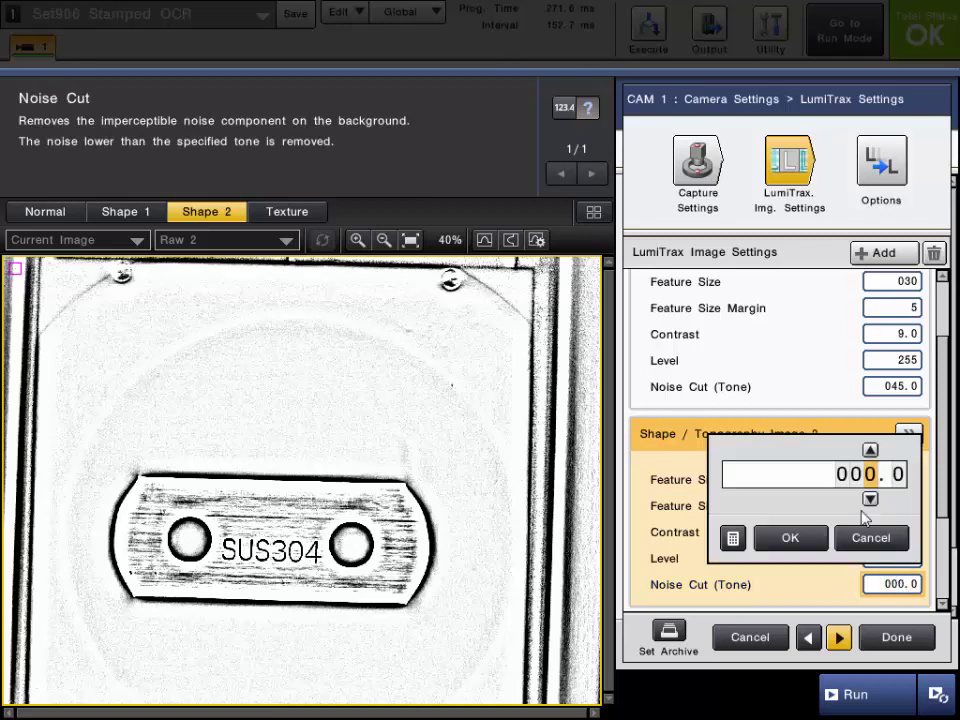
click(858, 478)
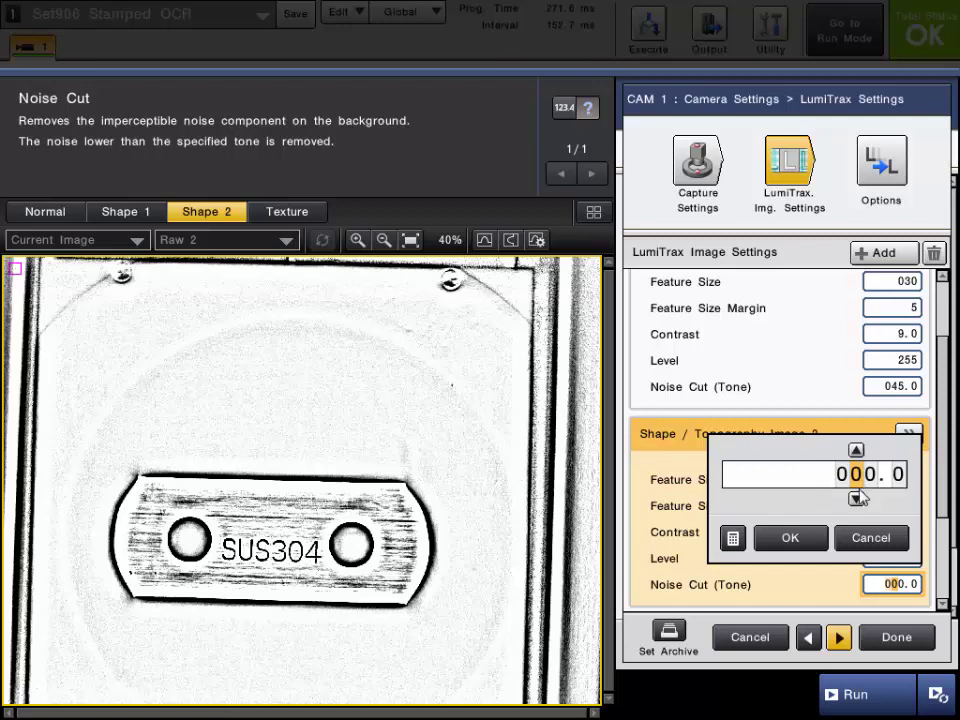
click(857, 498)
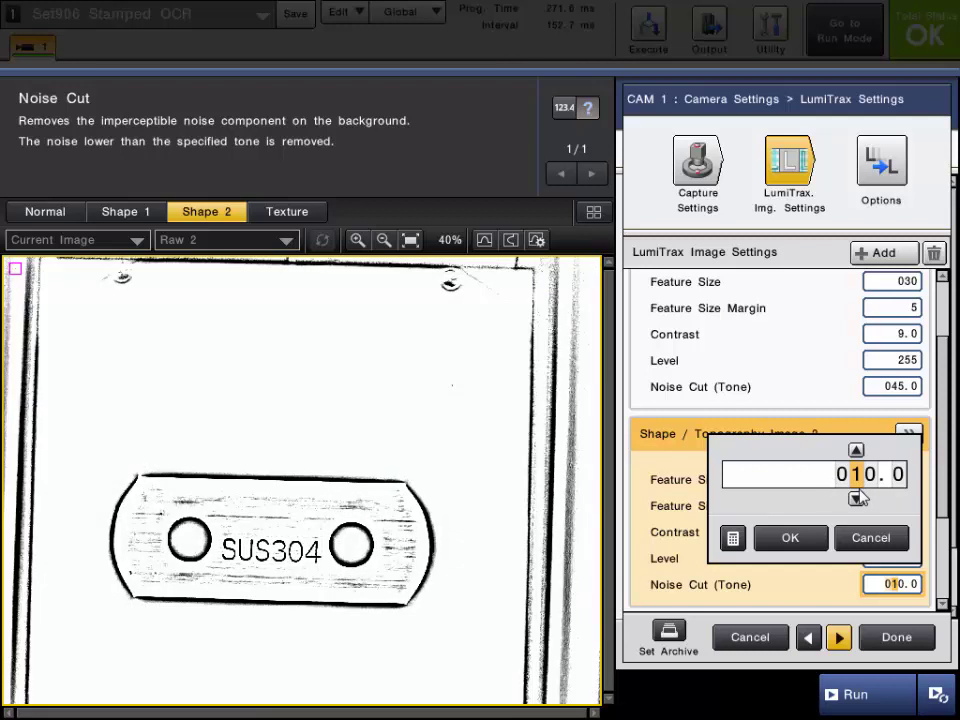
click(857, 498)
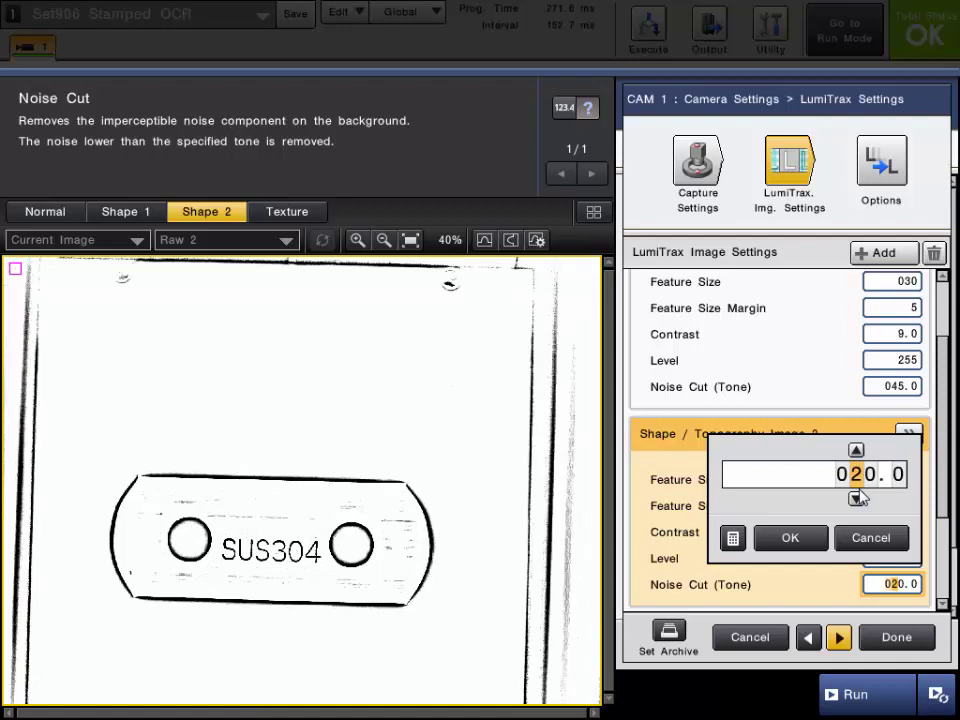
click(857, 498)
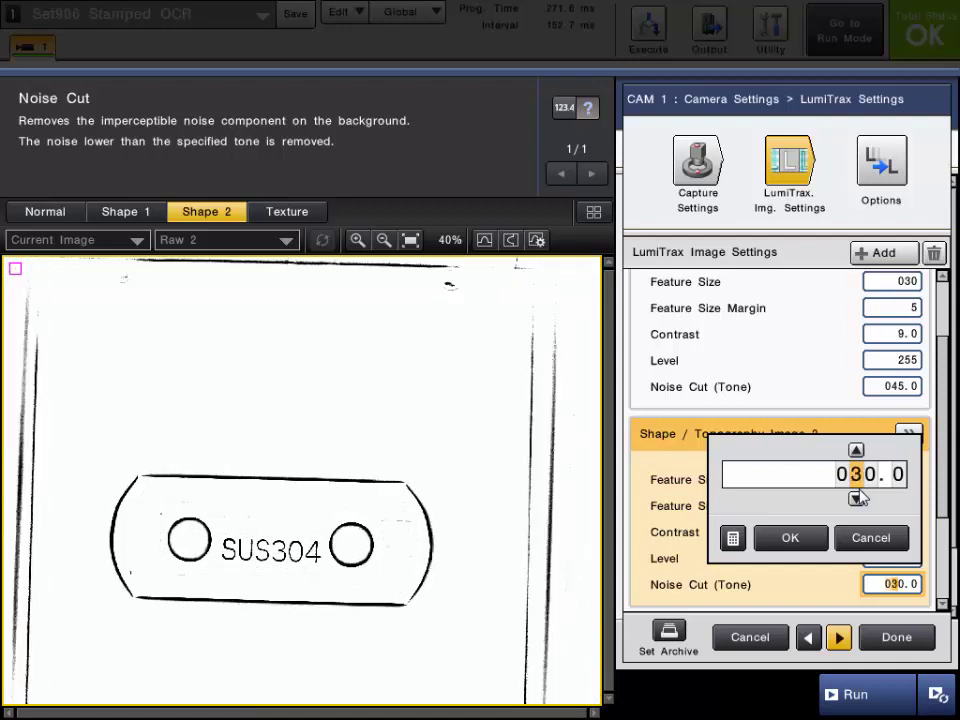
click(857, 498)
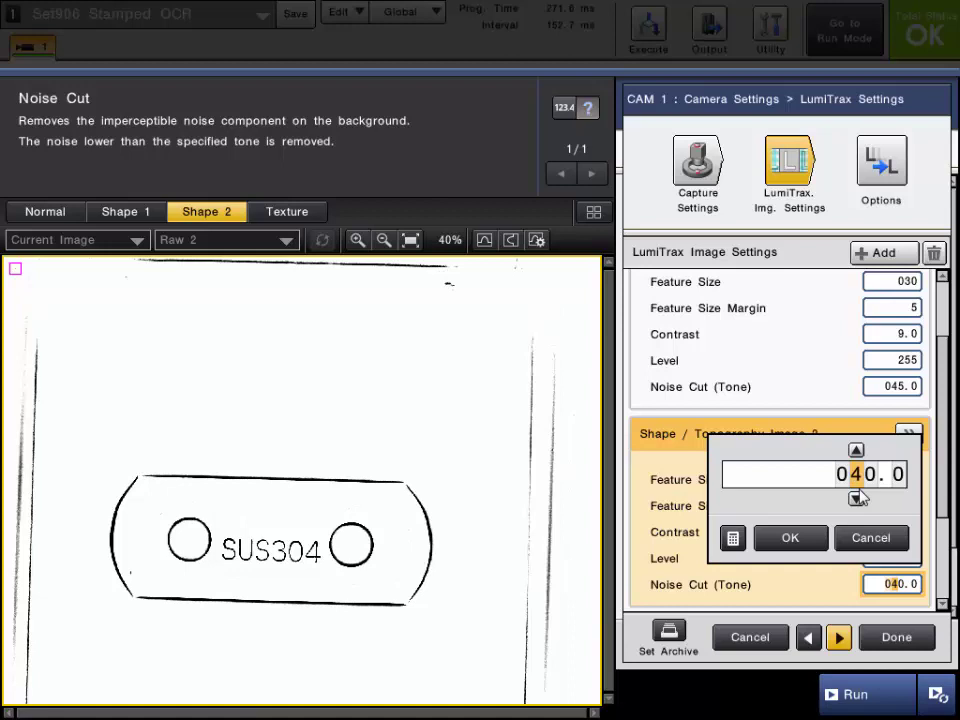
click(816, 538)
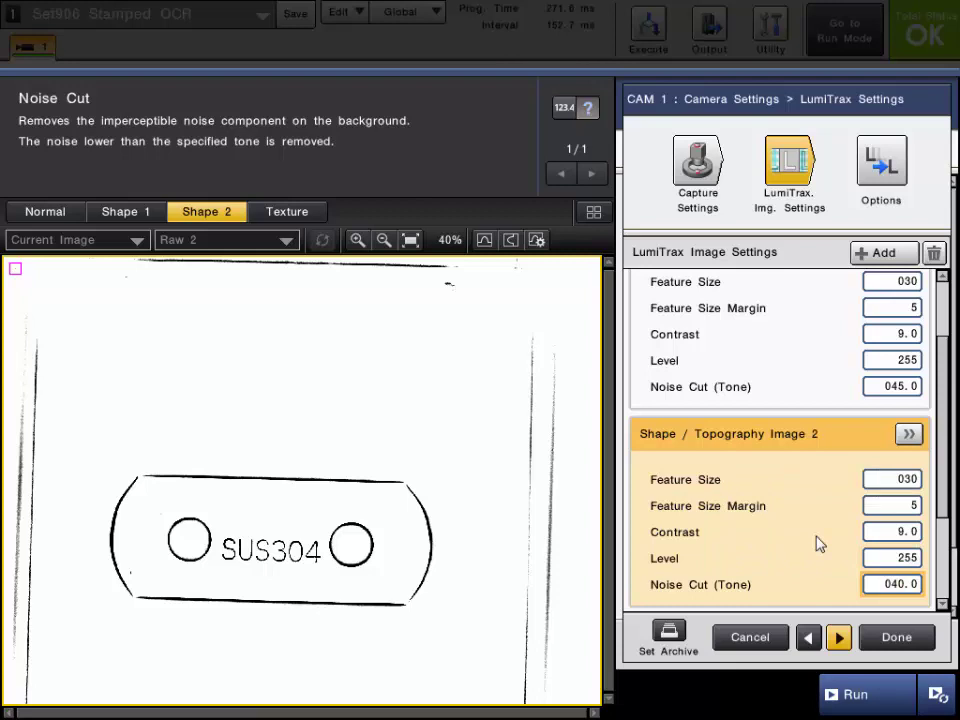
Step: Close the camera settings, rerun inspection, and check the Recognize Strings and shading-pattern results
click(885, 644)
click(822, 644)
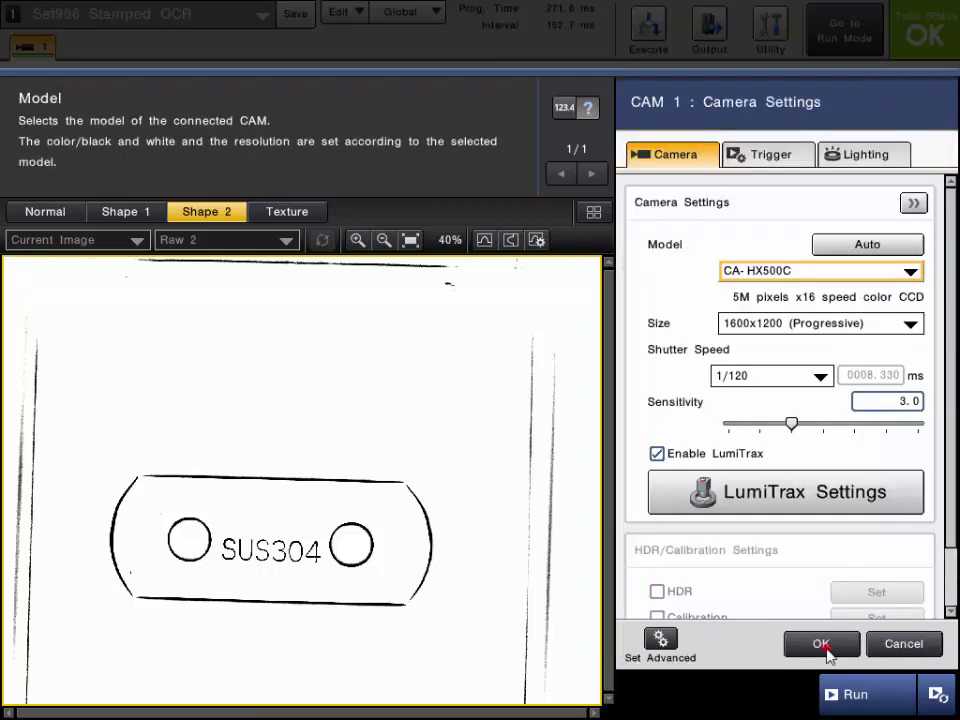
click(288, 127)
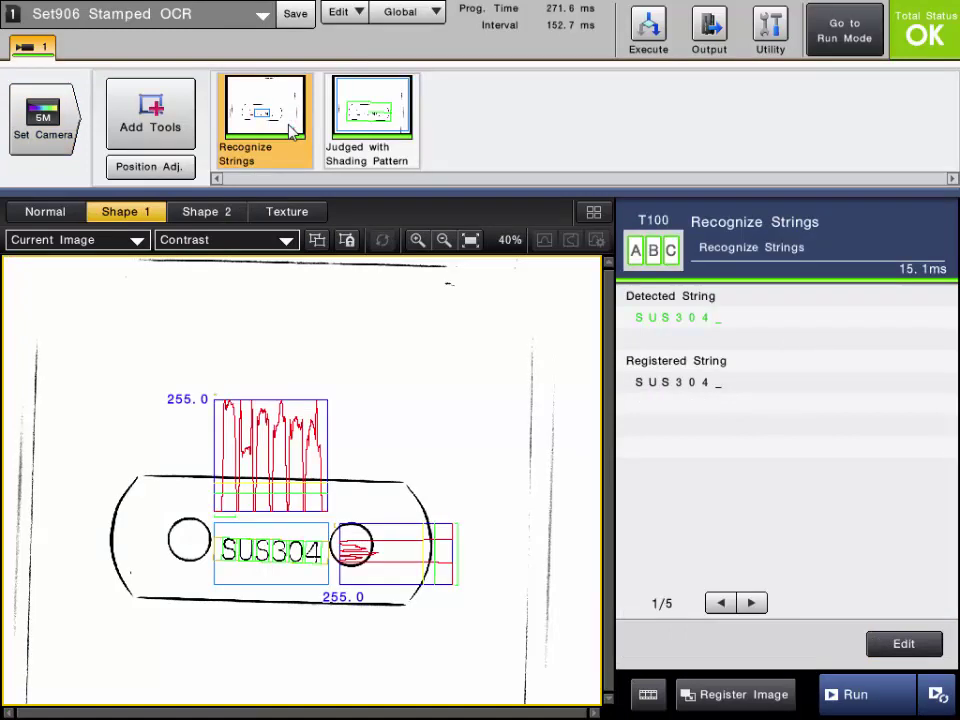
click(381, 128)
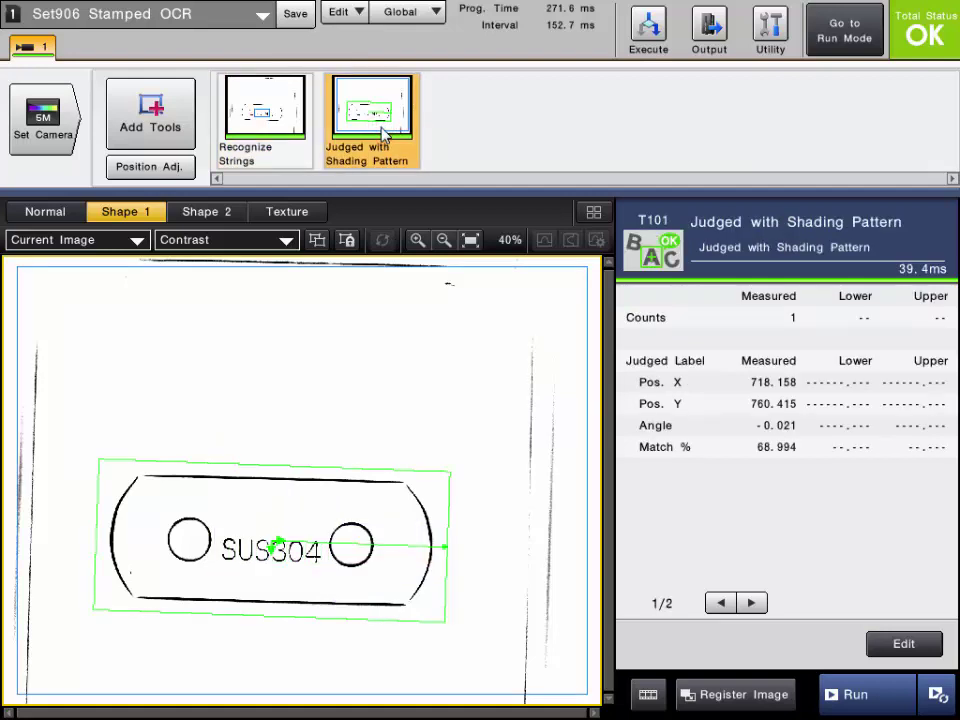
click(897, 712)
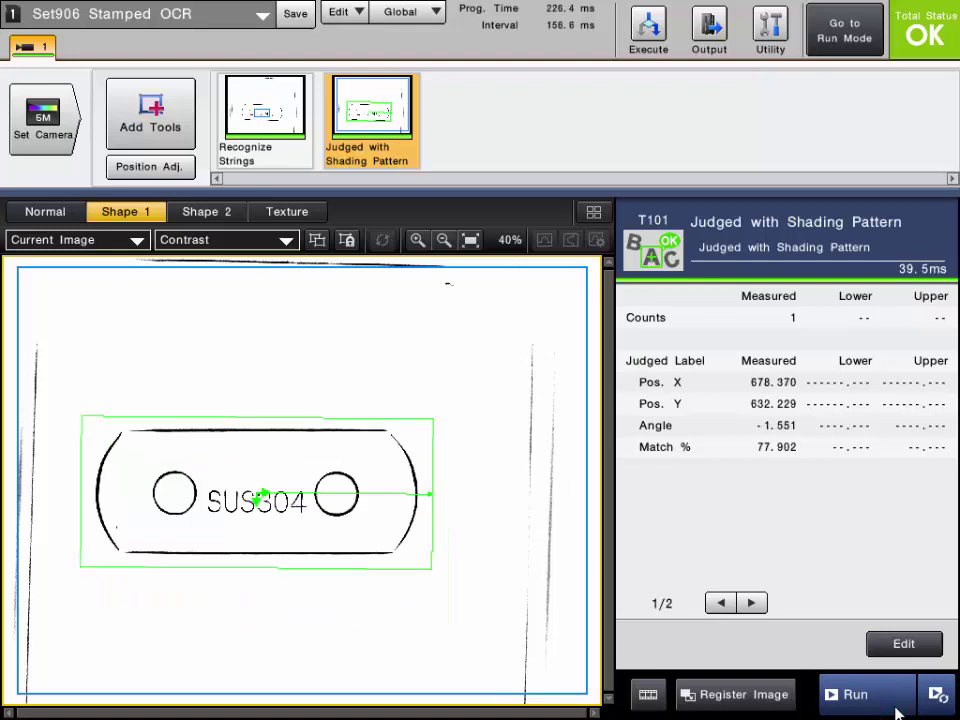
click(282, 120)
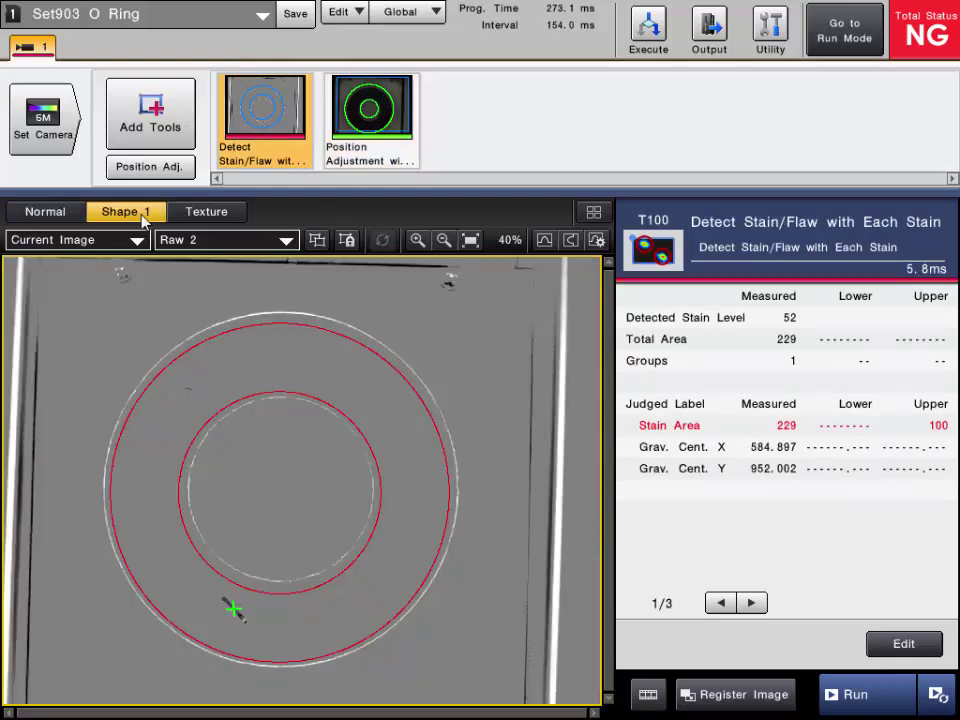
Step: Show the O Ring's Shape 1 image with its stain area of 229
click(142, 216)
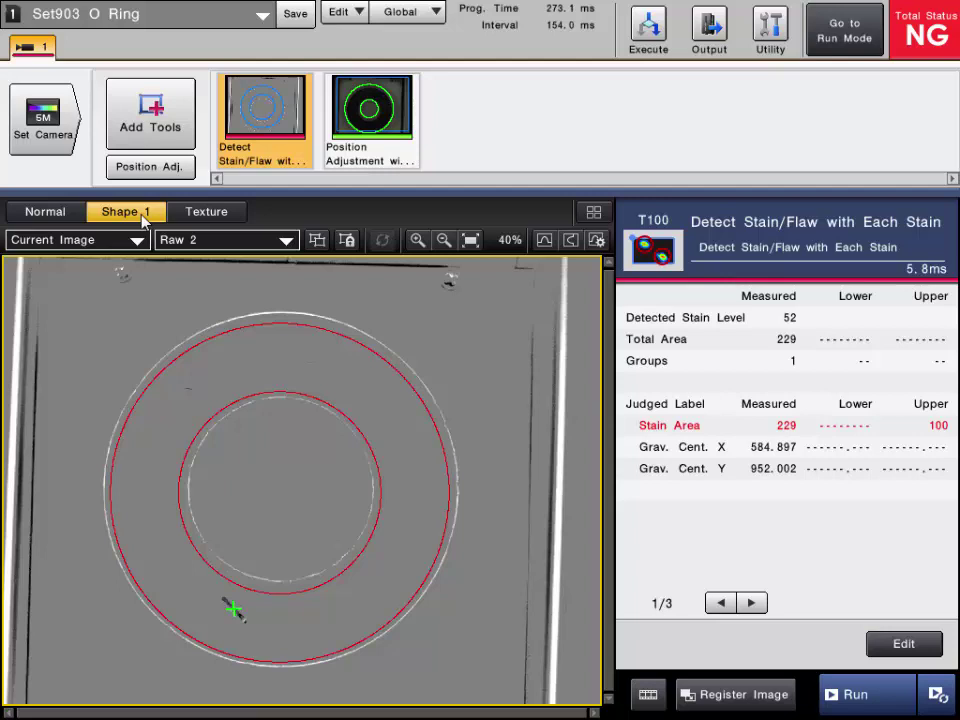
Step: Open the O Ring's Shape / Topography Image 1 settings and review the Level, Contrast and Noise Cut help
click(42, 126)
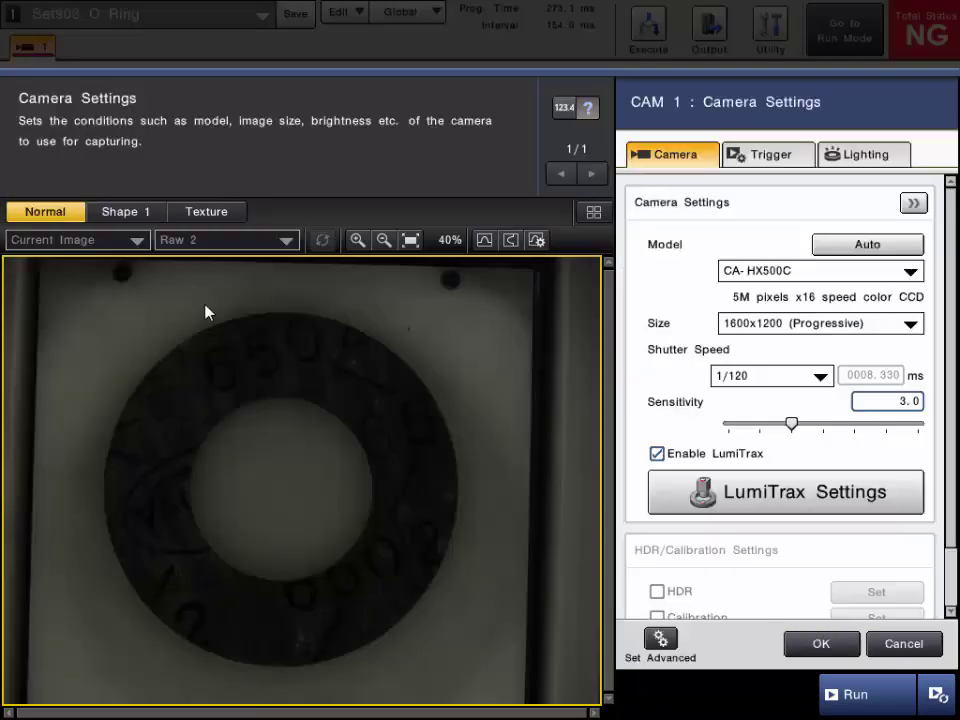
click(768, 492)
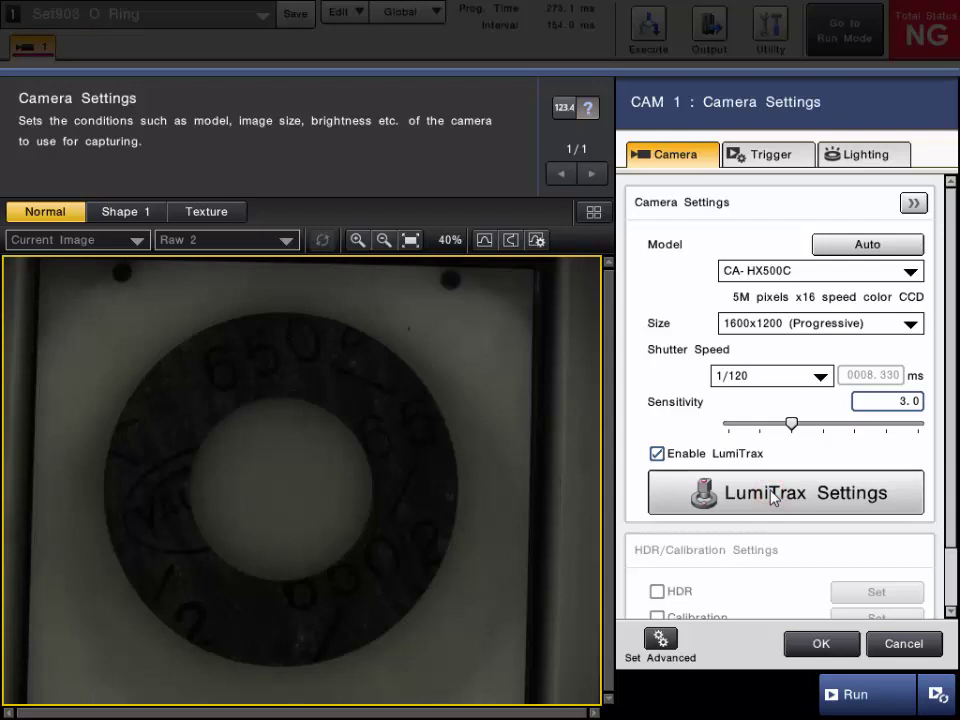
click(752, 437)
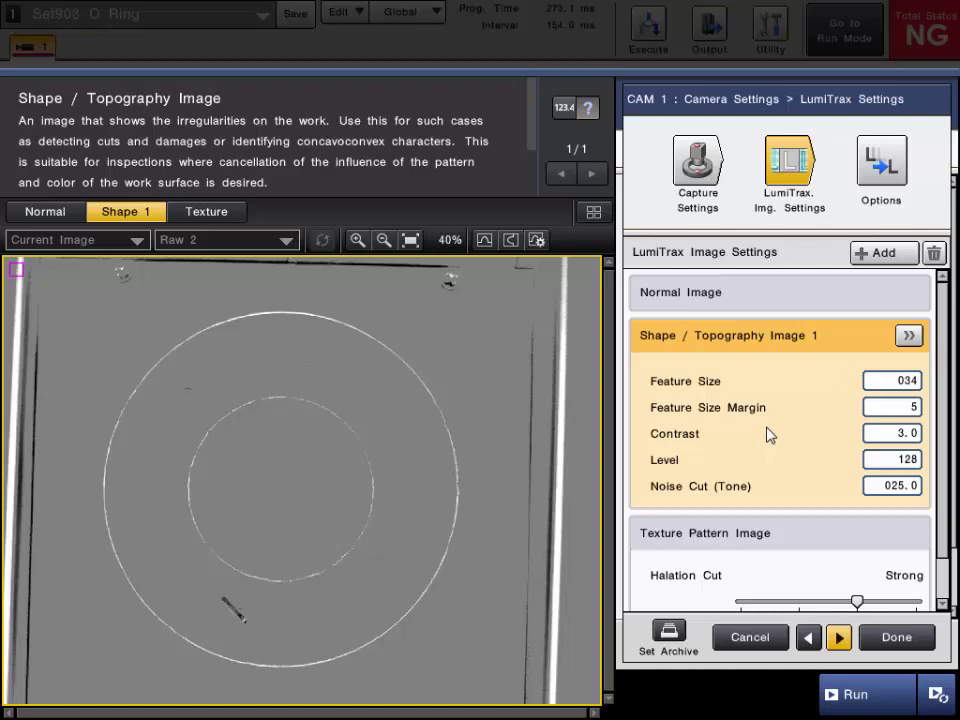
click(668, 460)
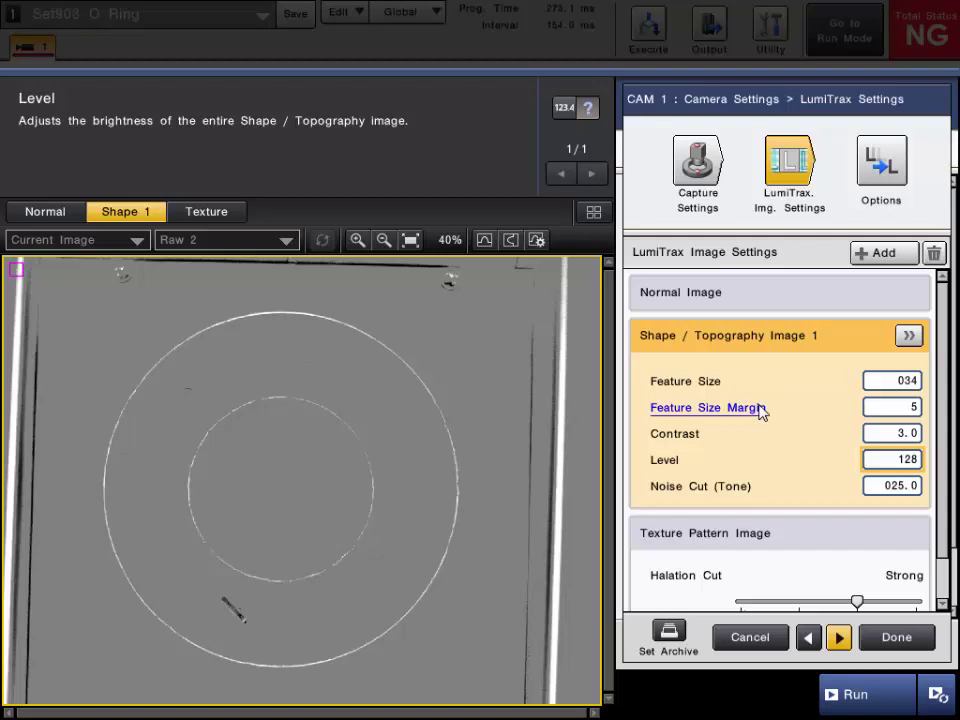
click(757, 439)
click(697, 440)
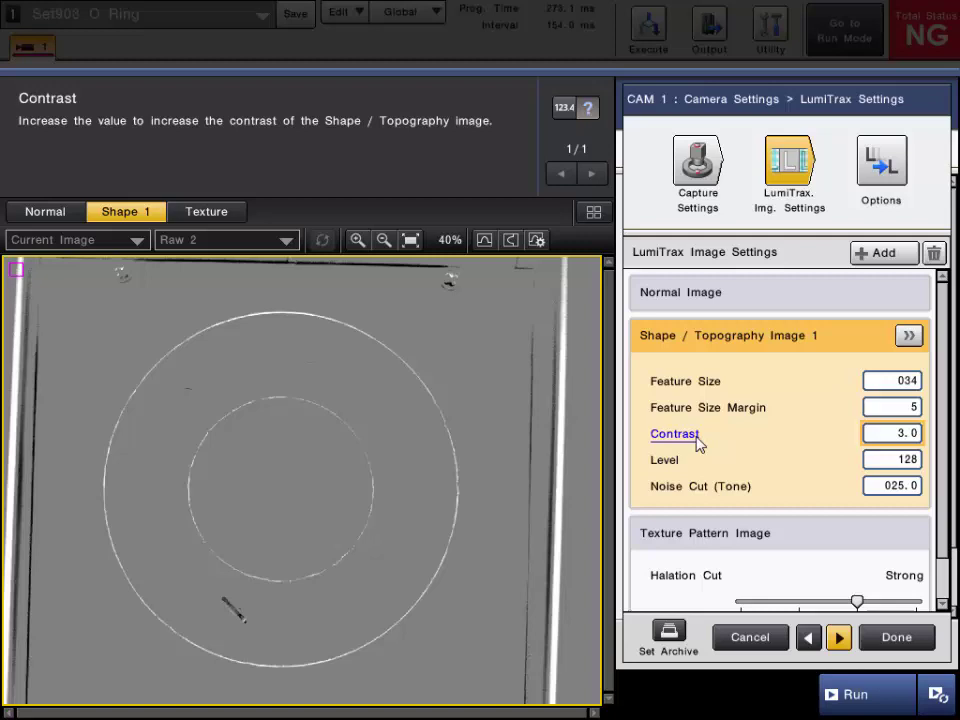
click(724, 489)
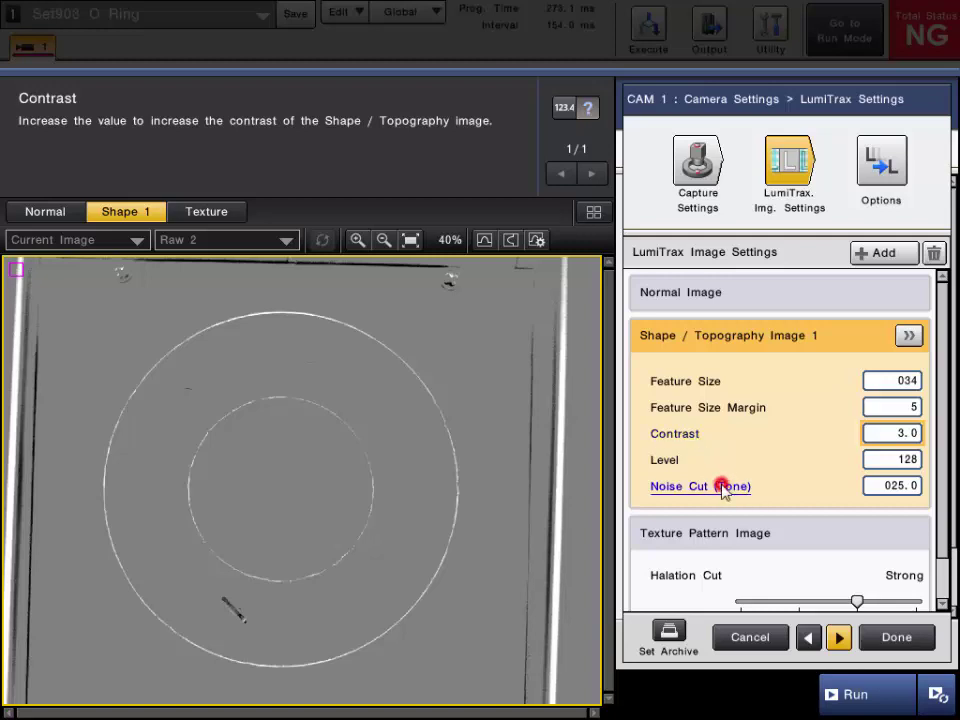
Step: Compare the Normal and Shape 1 images, then finish the LumiTrax settings unchanged
click(64, 214)
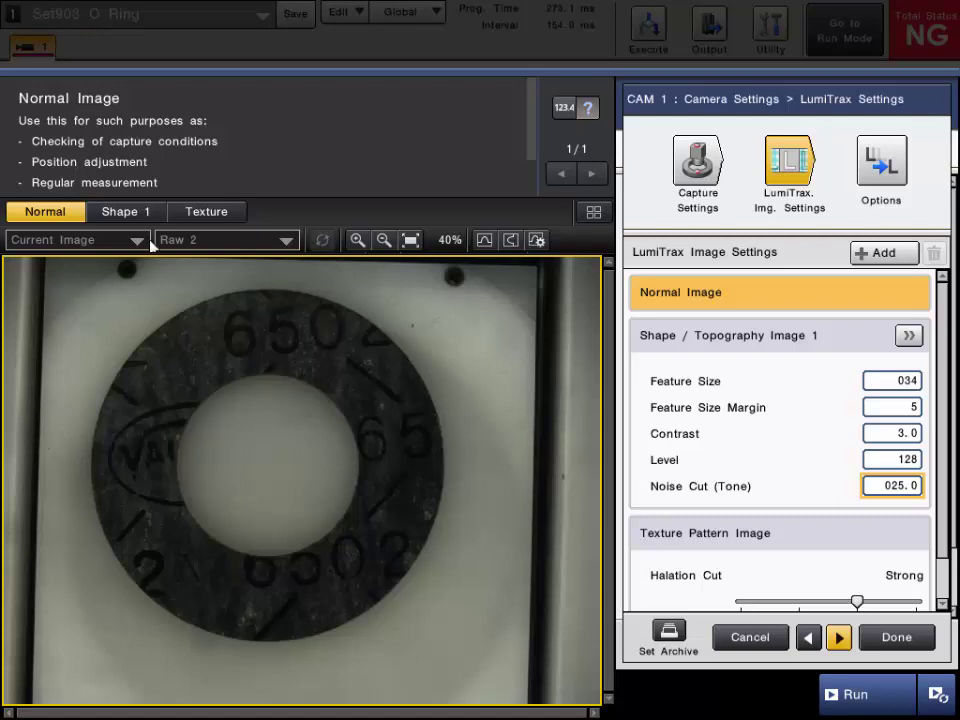
click(134, 214)
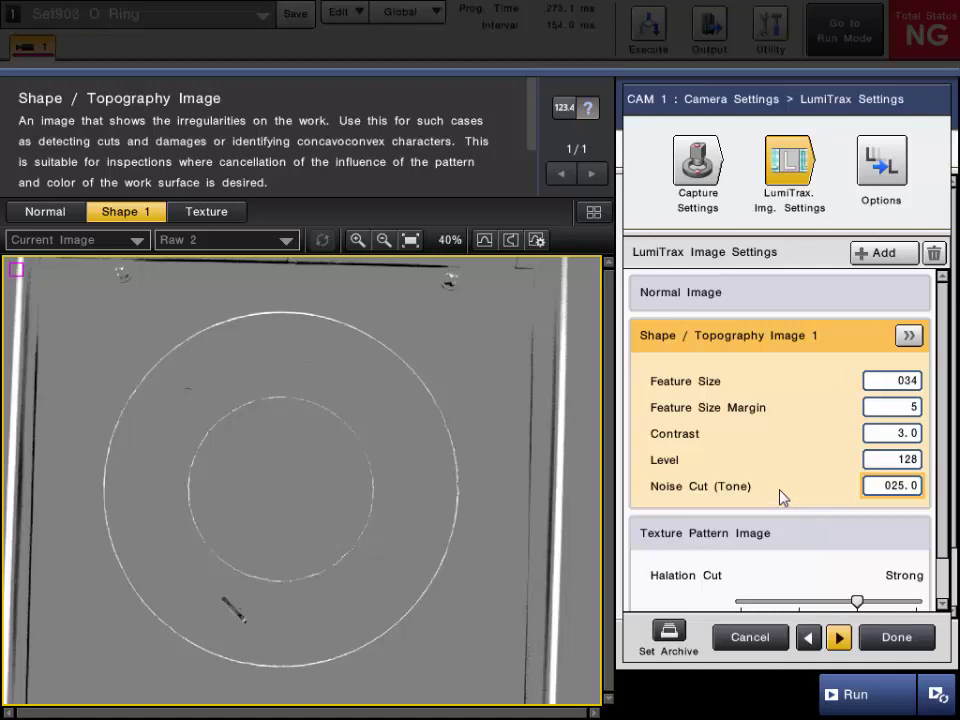
click(906, 637)
Step: Close the O Ring camera settings and switch to the Detect Stain/Flaw results view
click(818, 642)
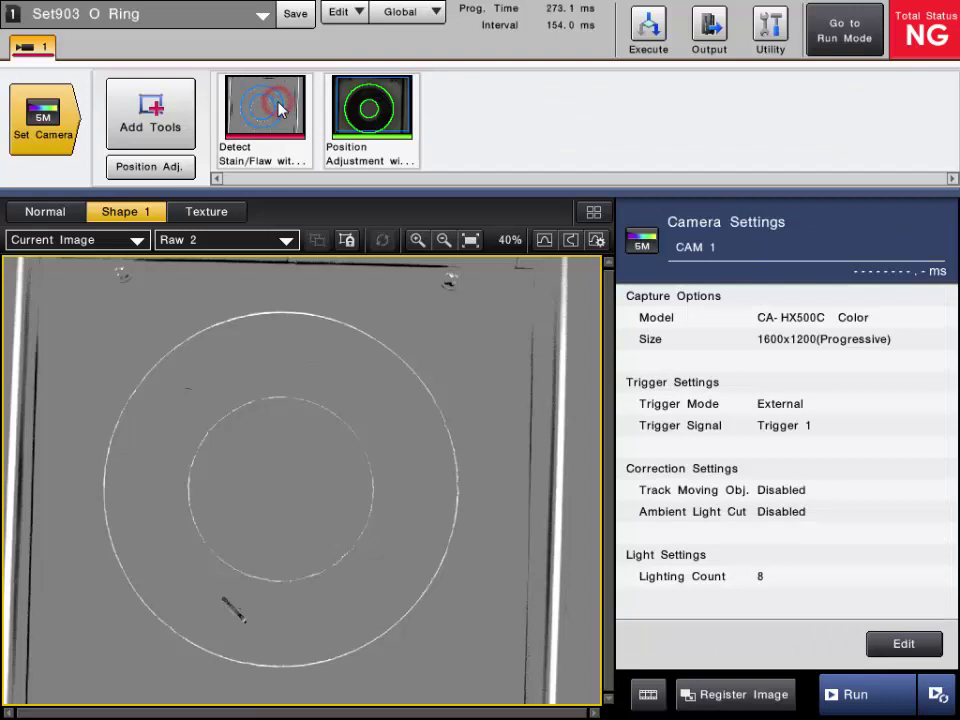
click(280, 106)
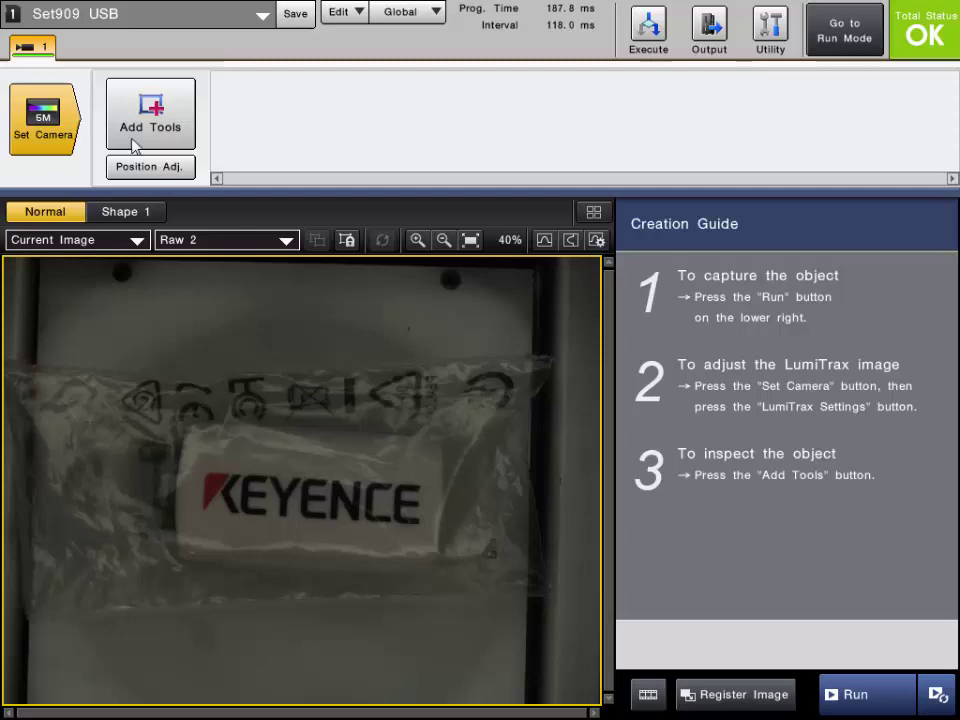
Step: Add a Texture Pattern Image to the USB setting's LumiTrax images and accept the irreversible addition
click(33, 134)
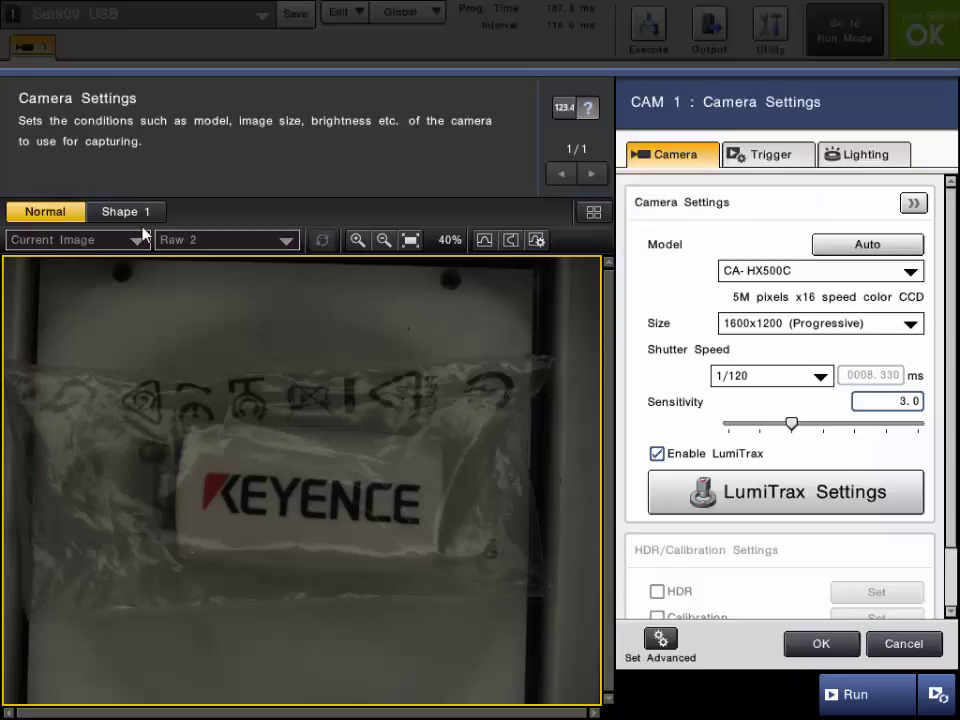
click(744, 499)
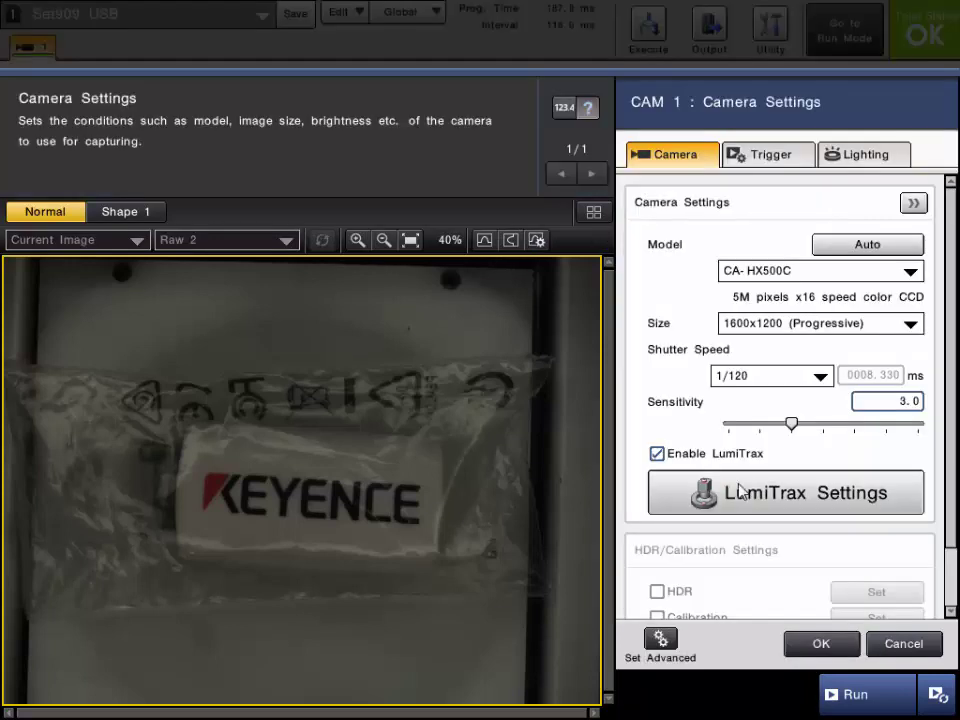
click(880, 254)
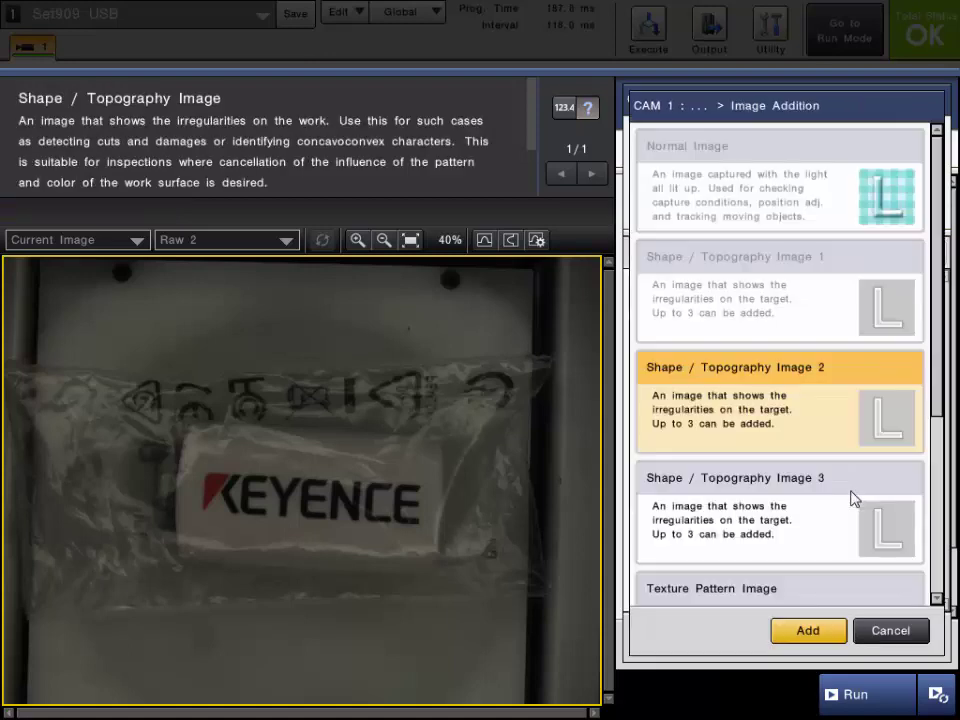
scroll(853, 500, down, 1)
scroll(853, 497, down, 1)
click(851, 488)
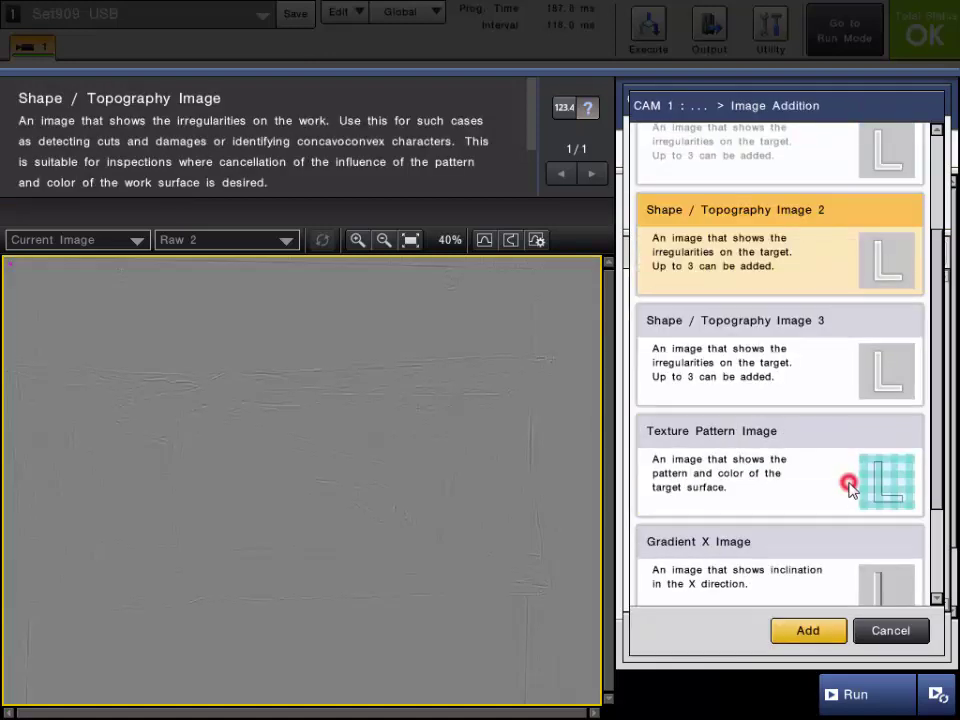
click(818, 628)
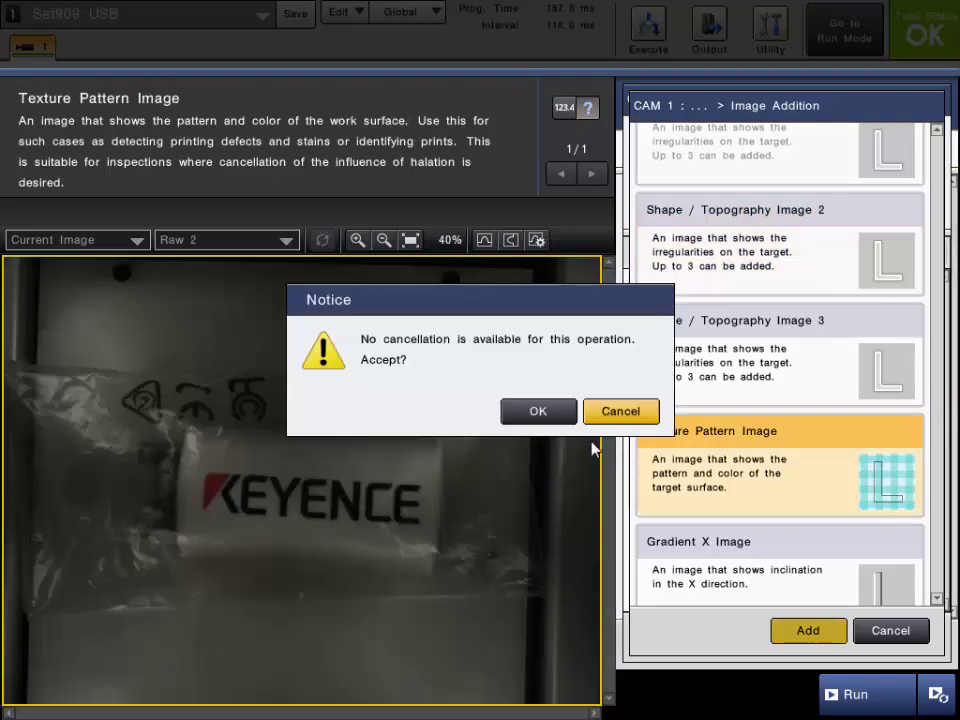
click(544, 416)
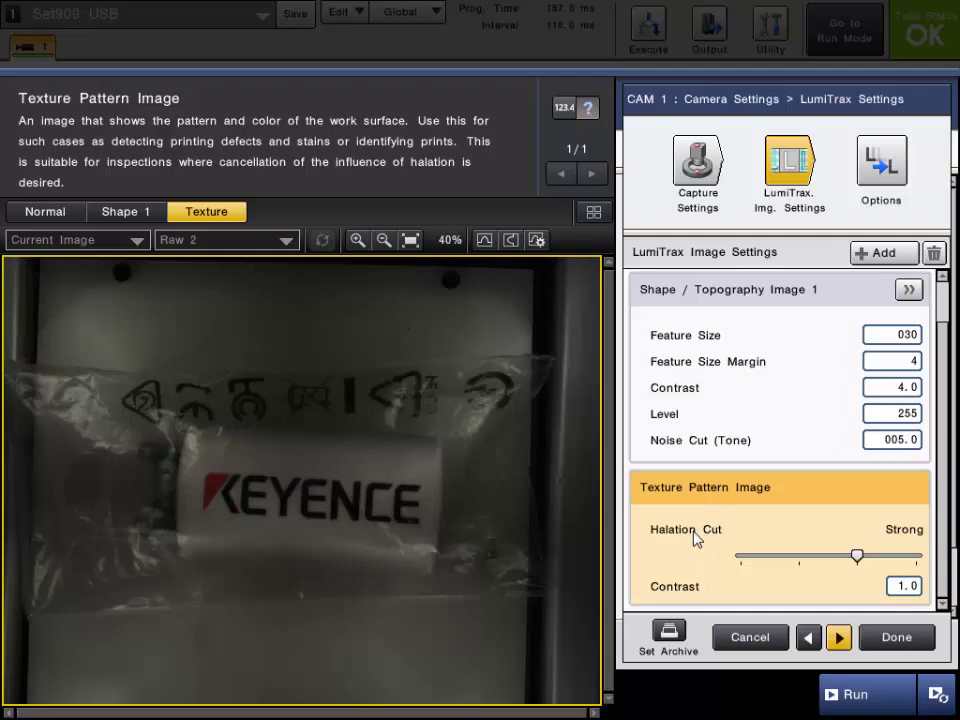
Step: Set the Texture Pattern Image's Halation Cut to Very Strong and Contrast to 5.0
mouse_move(697, 538)
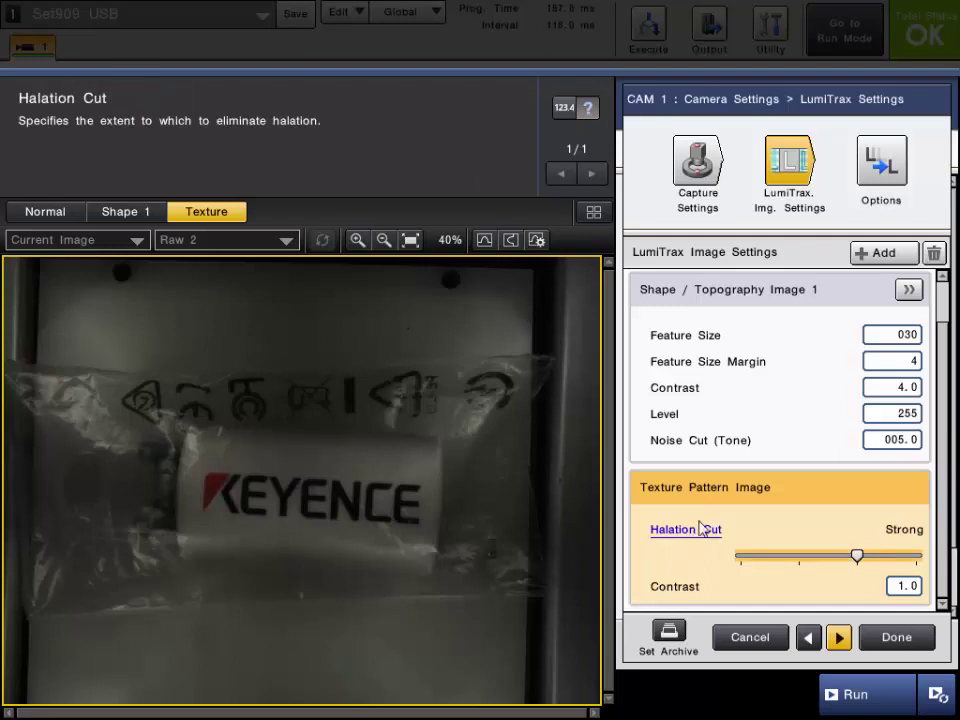
click(673, 588)
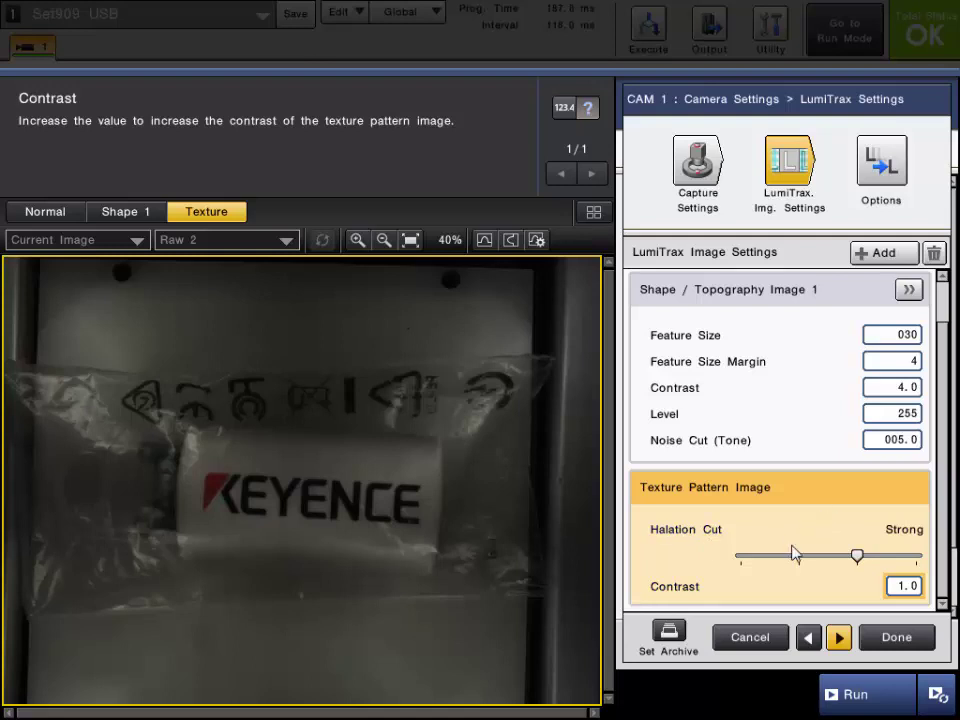
click(908, 556)
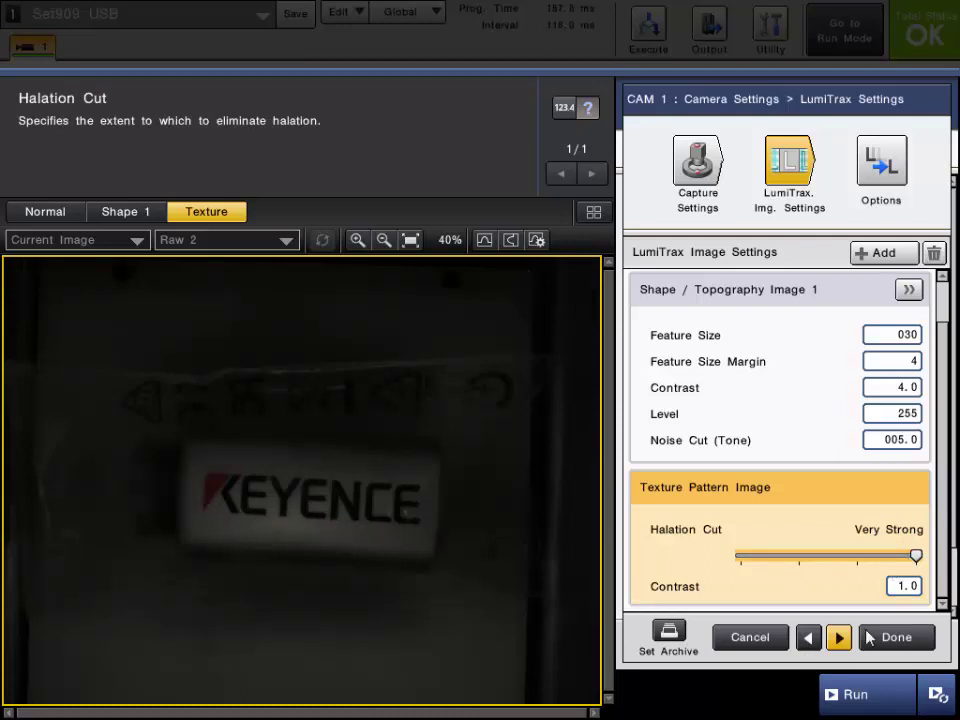
click(903, 588)
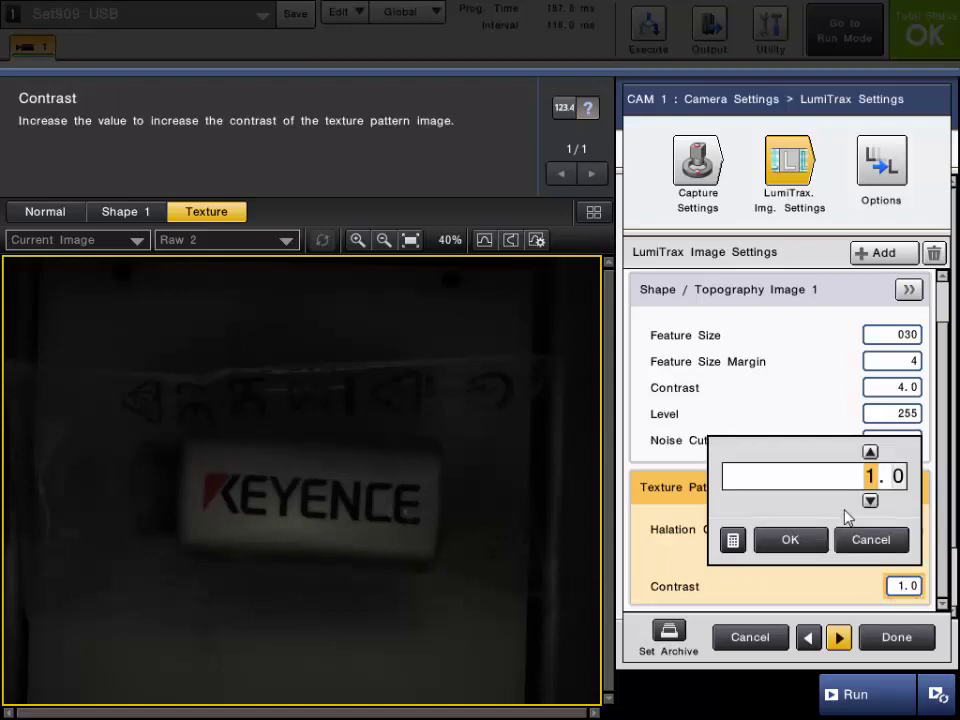
text(2)
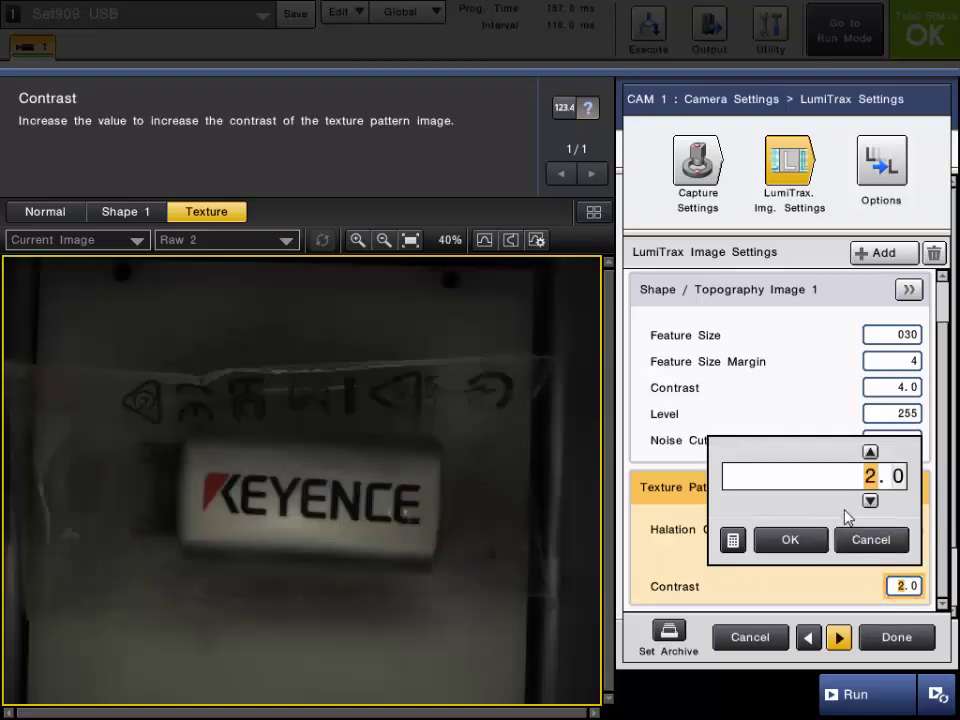
text(3)
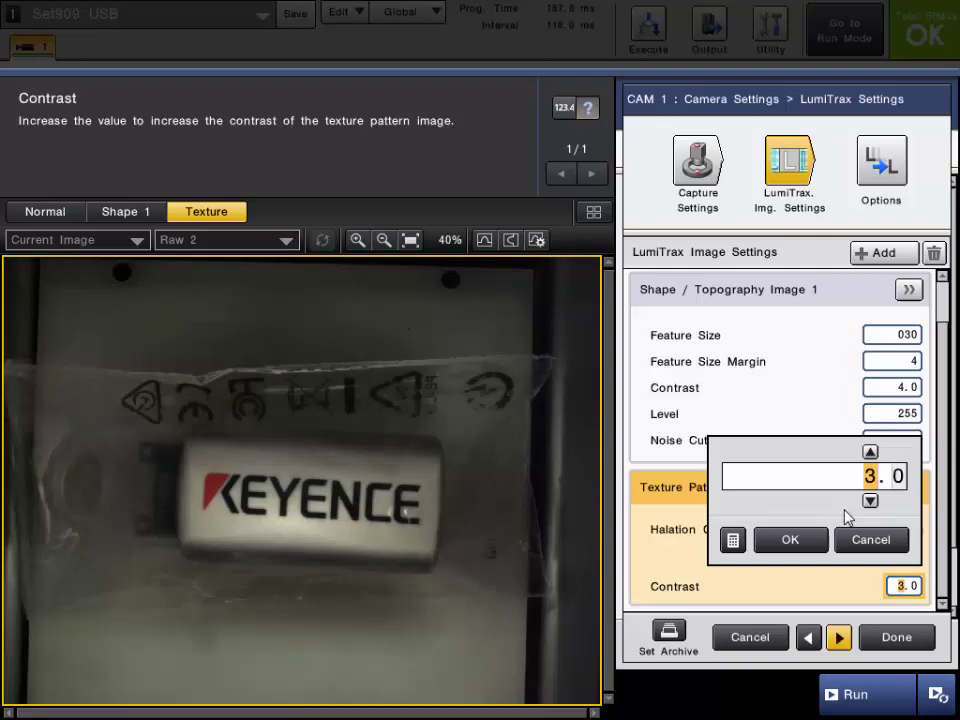
text(4)
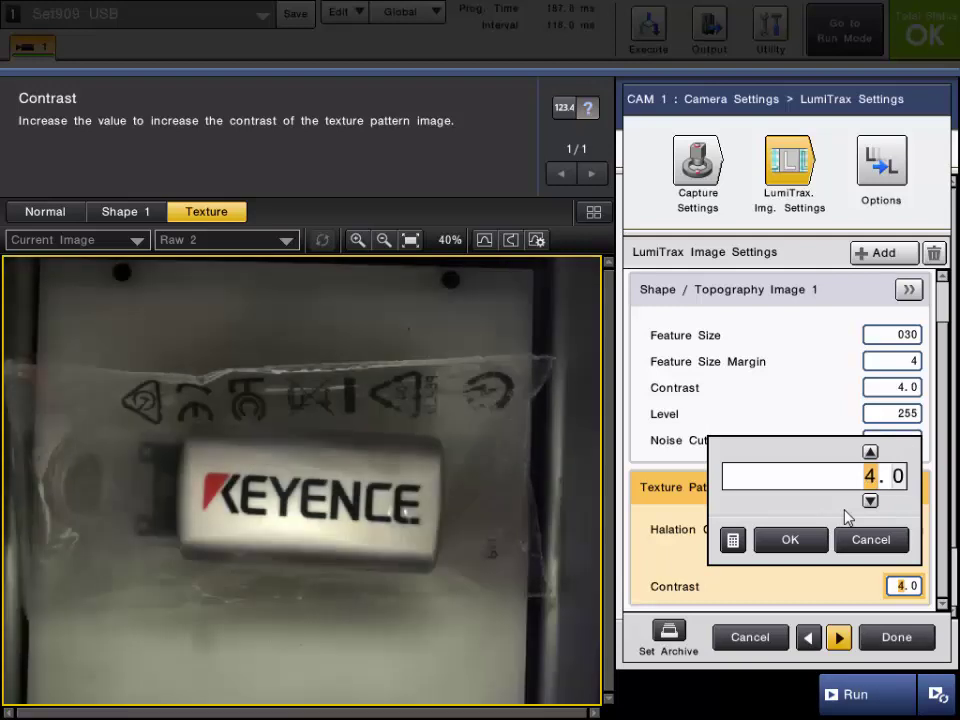
text(5)
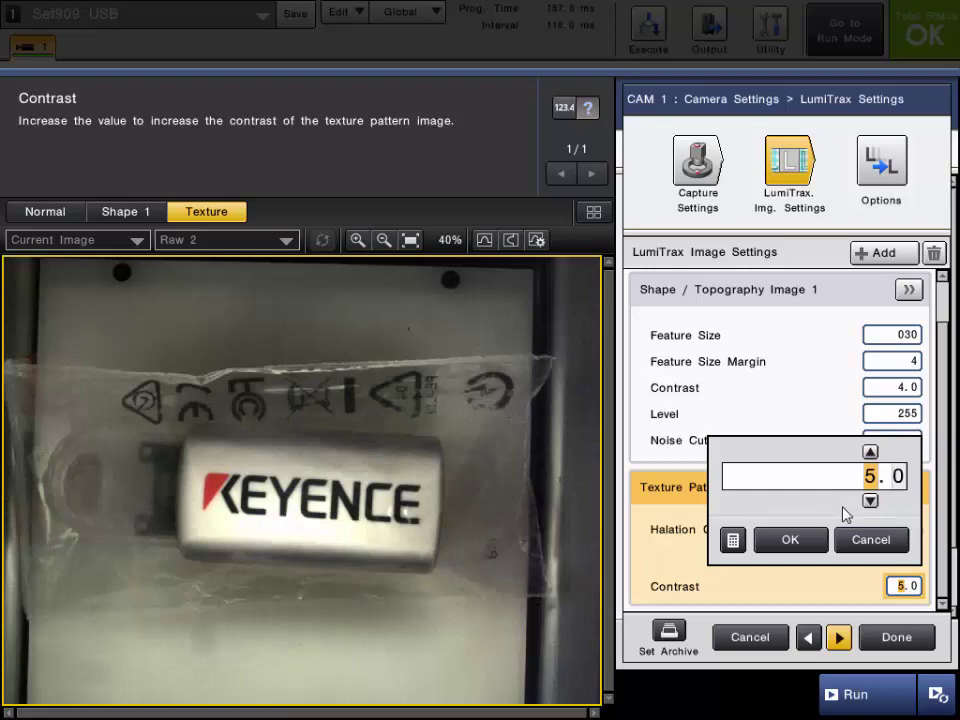
click(791, 541)
click(791, 541)
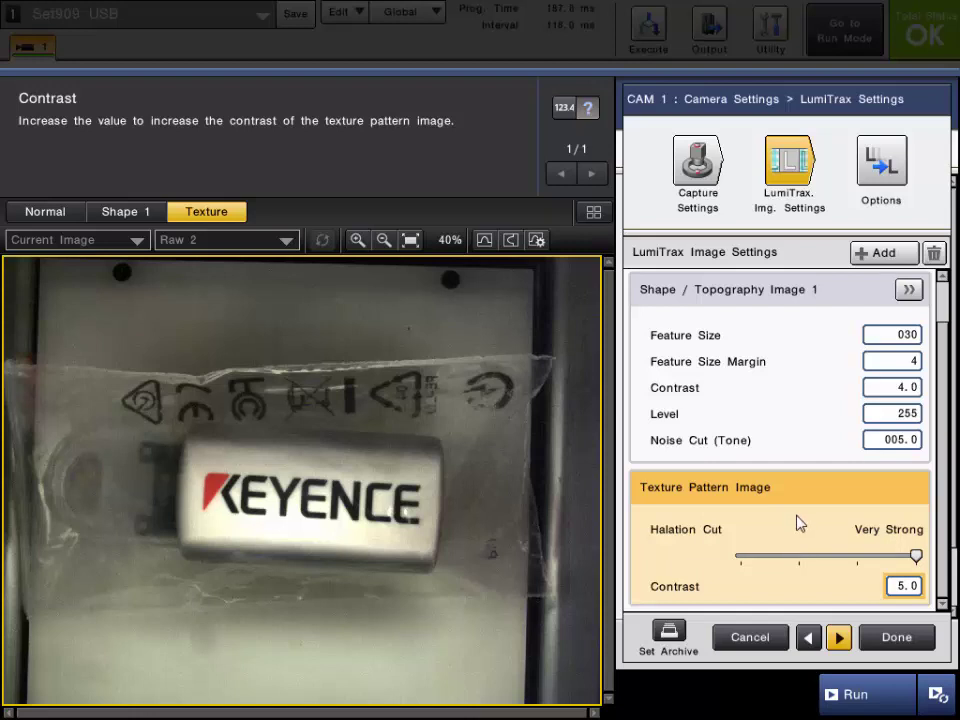
Step: Finish the LumiTrax image settings and bring up CAM 1 Camera Settings again
click(897, 640)
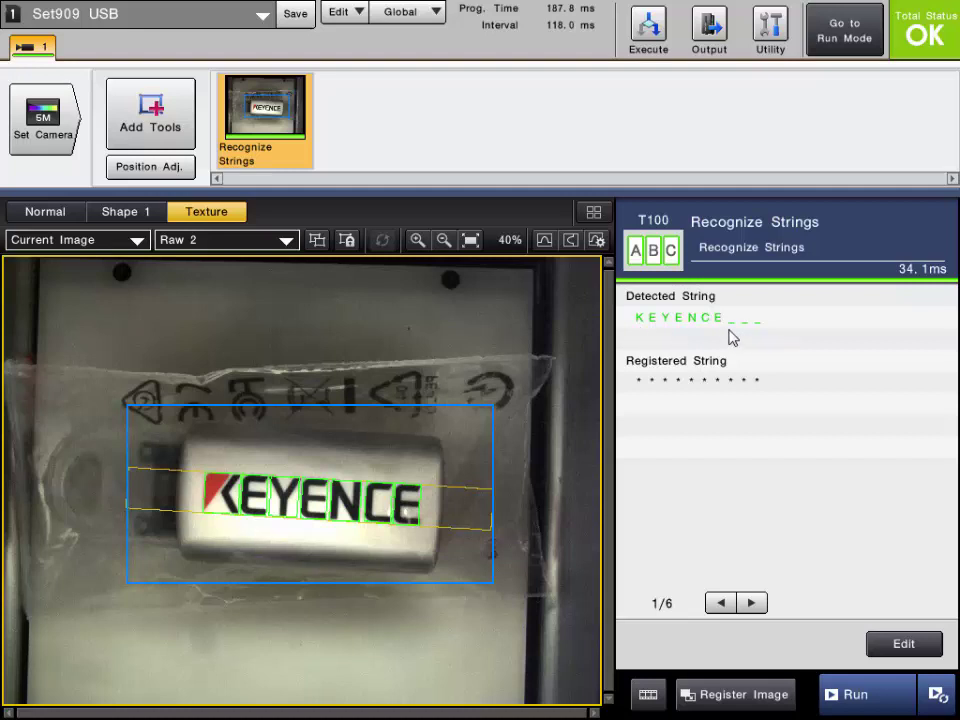
click(40, 140)
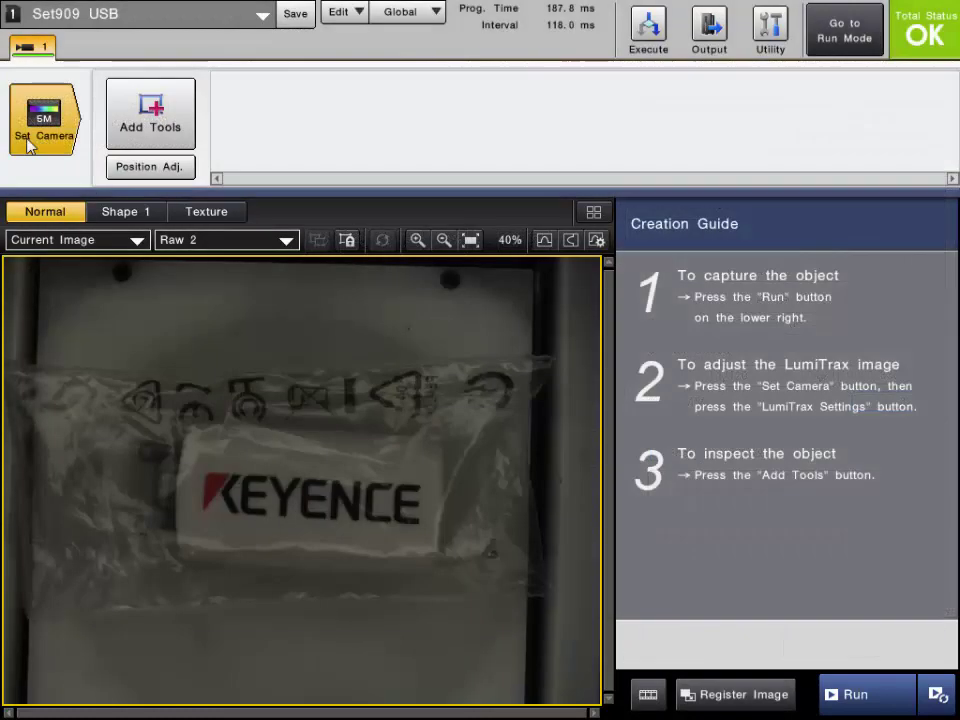
Step: Show the LumiTrax Options page with Track Moving Object, lighting count 4 and width Standard
click(30, 145)
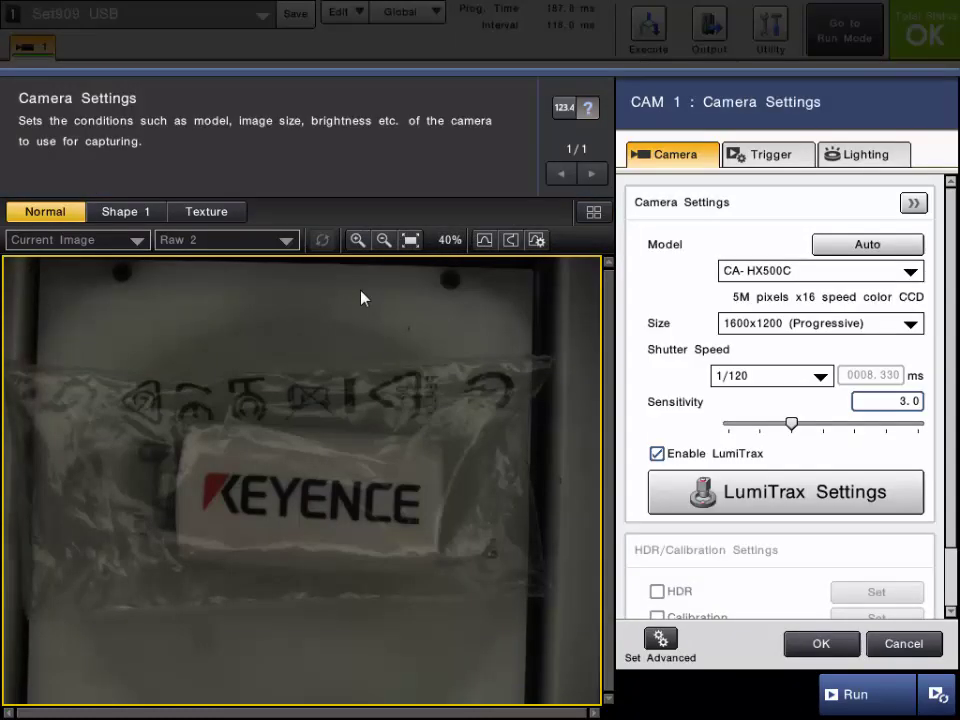
click(757, 483)
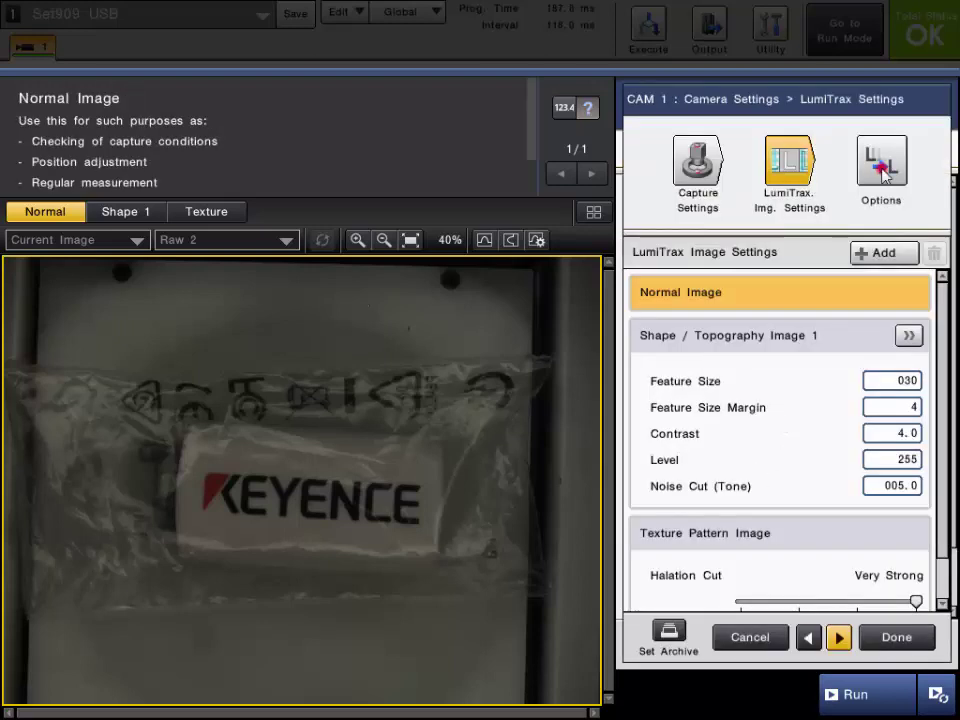
click(866, 215)
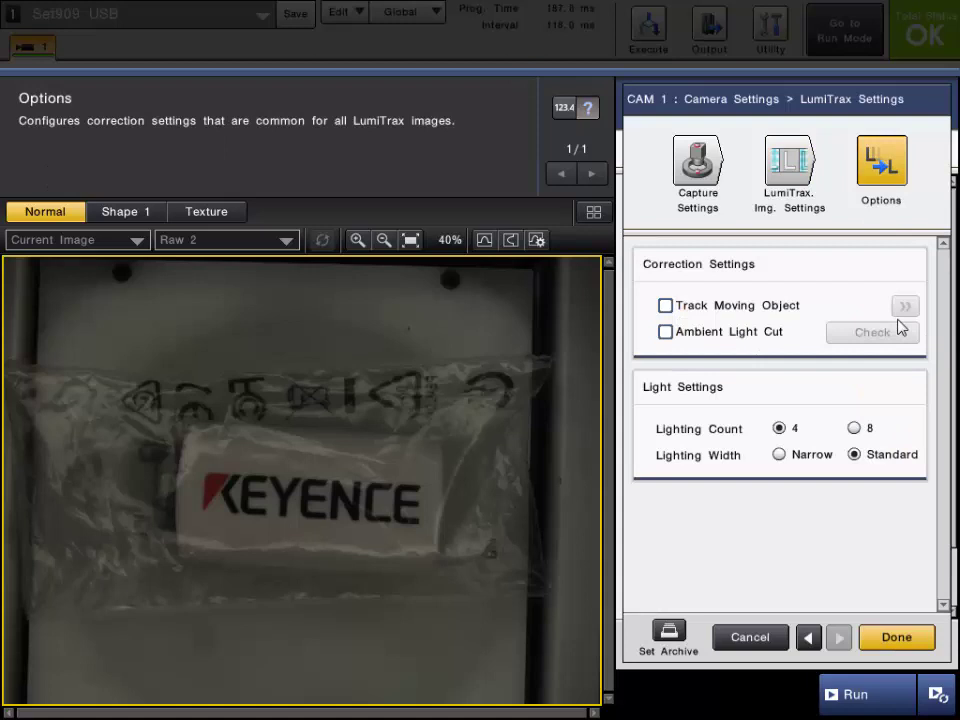
click(751, 310)
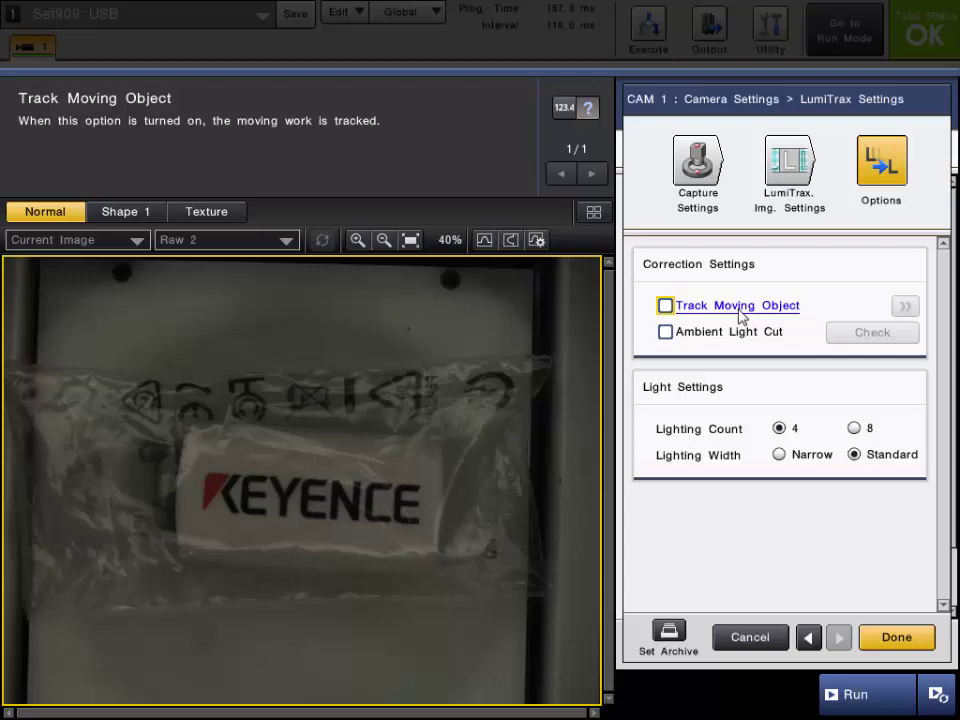
Step: Enable Track Moving Object and position its green pattern frame over the KEYENCE label
click(665, 306)
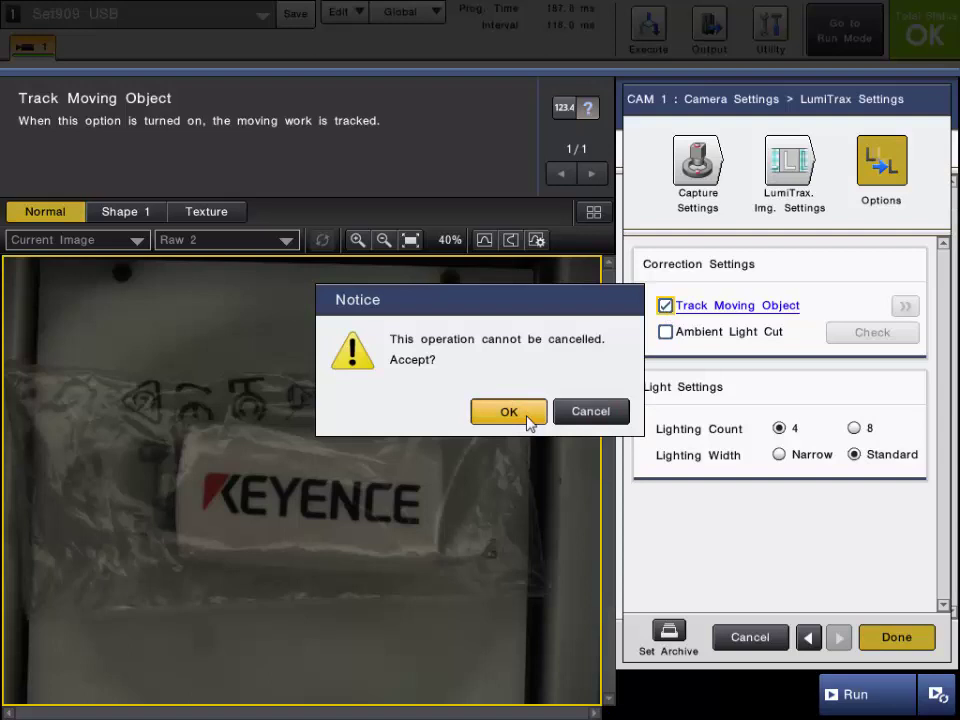
click(508, 412)
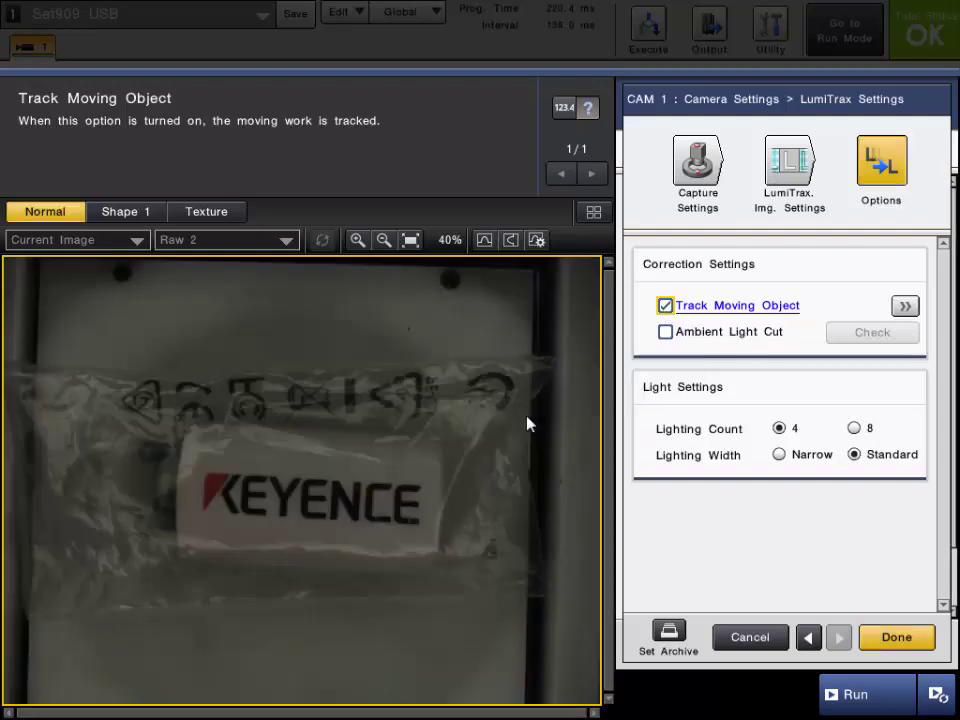
click(904, 309)
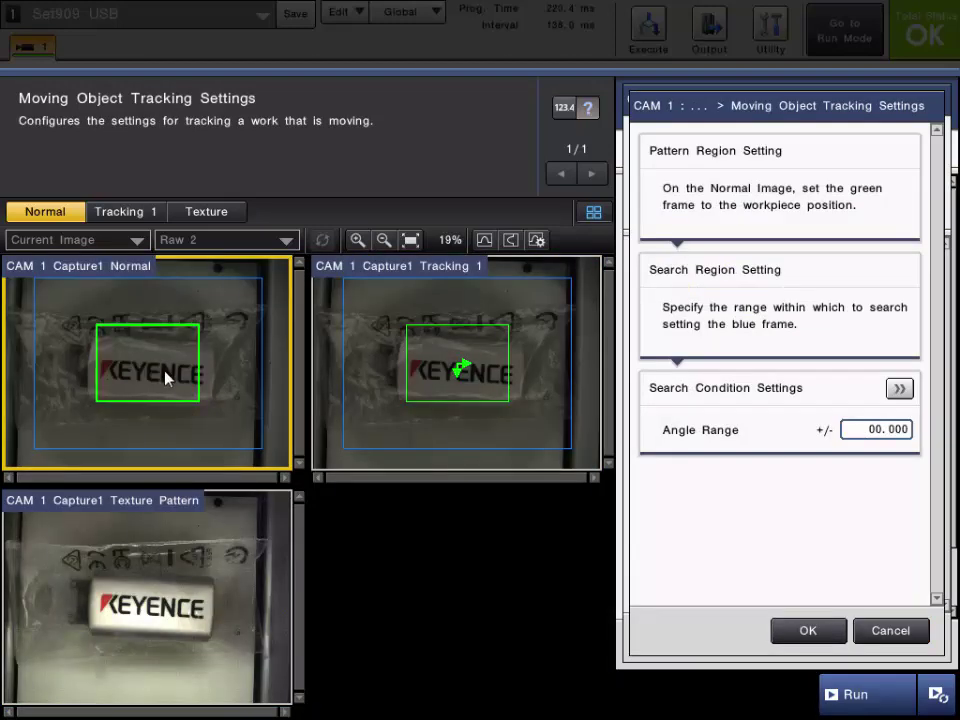
click(166, 374)
drag(142, 379, 140, 378)
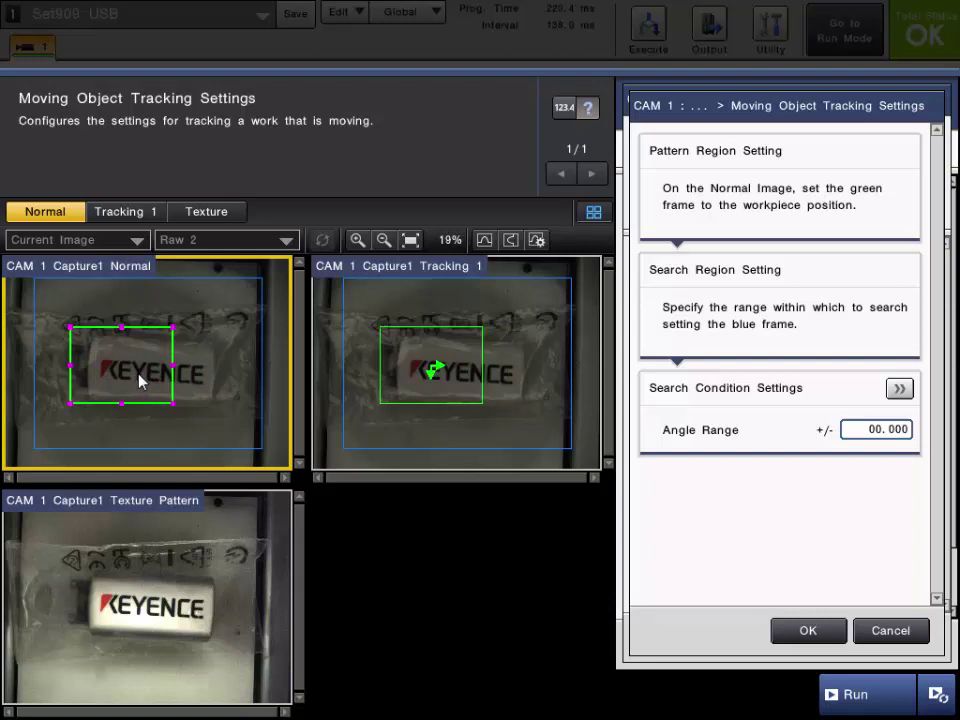
drag(141, 386, 182, 390)
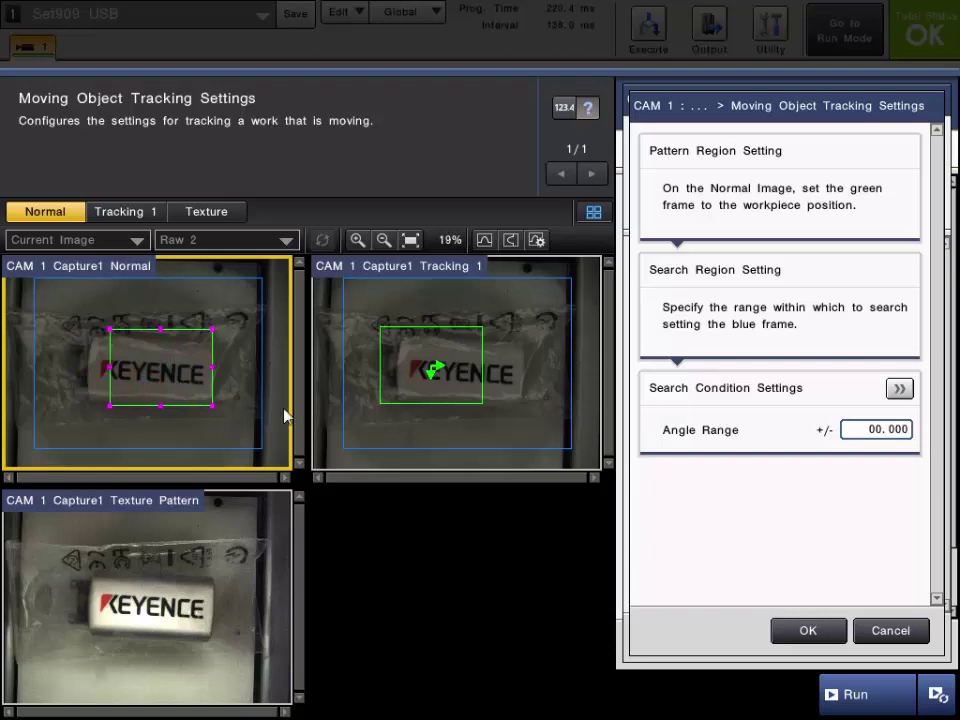
click(836, 626)
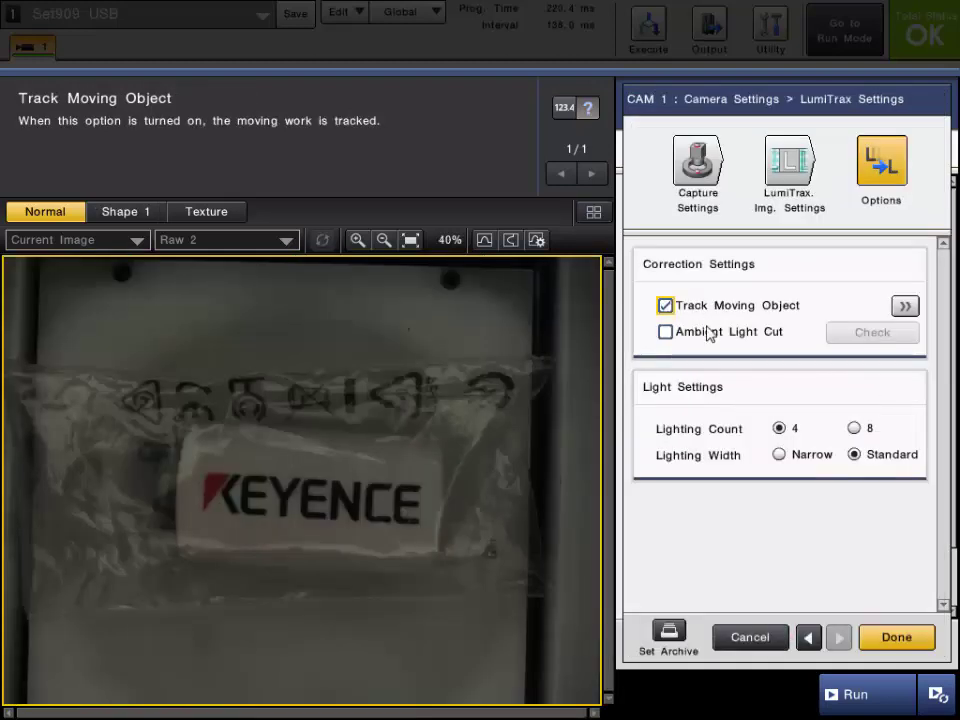
Step: Switch on Ambient Light Cut in the LumiTrax options and accept the notice
click(665, 334)
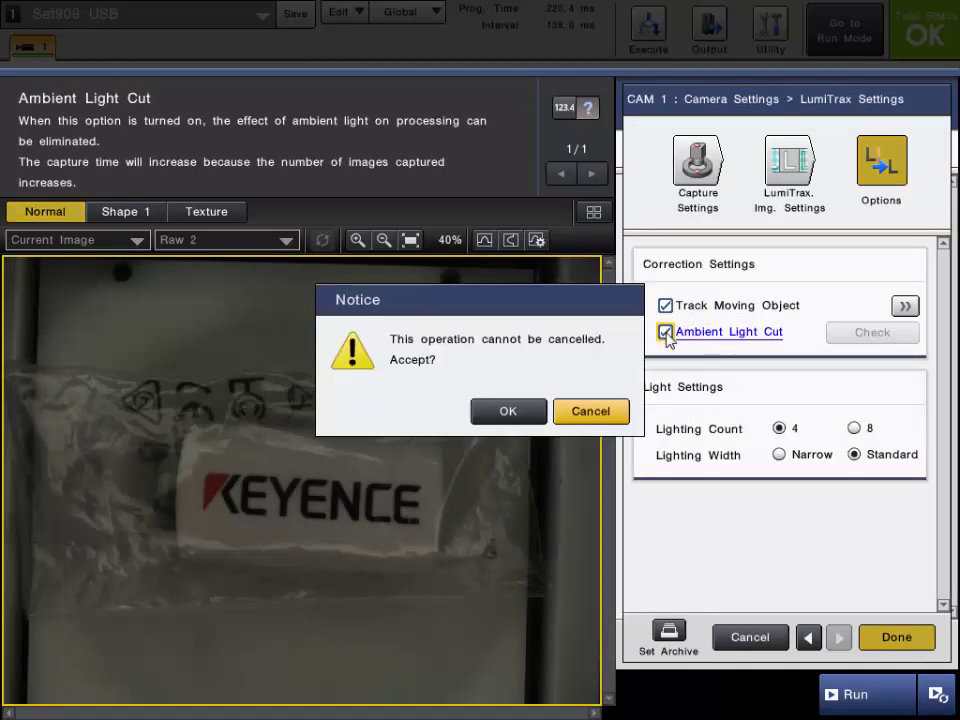
click(535, 411)
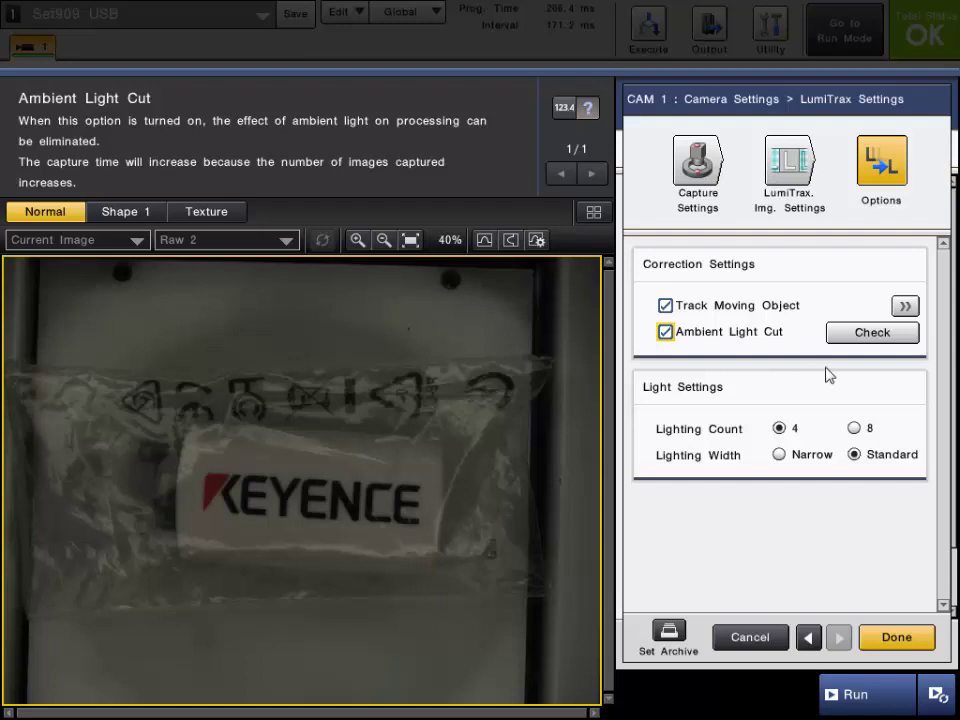
click(855, 429)
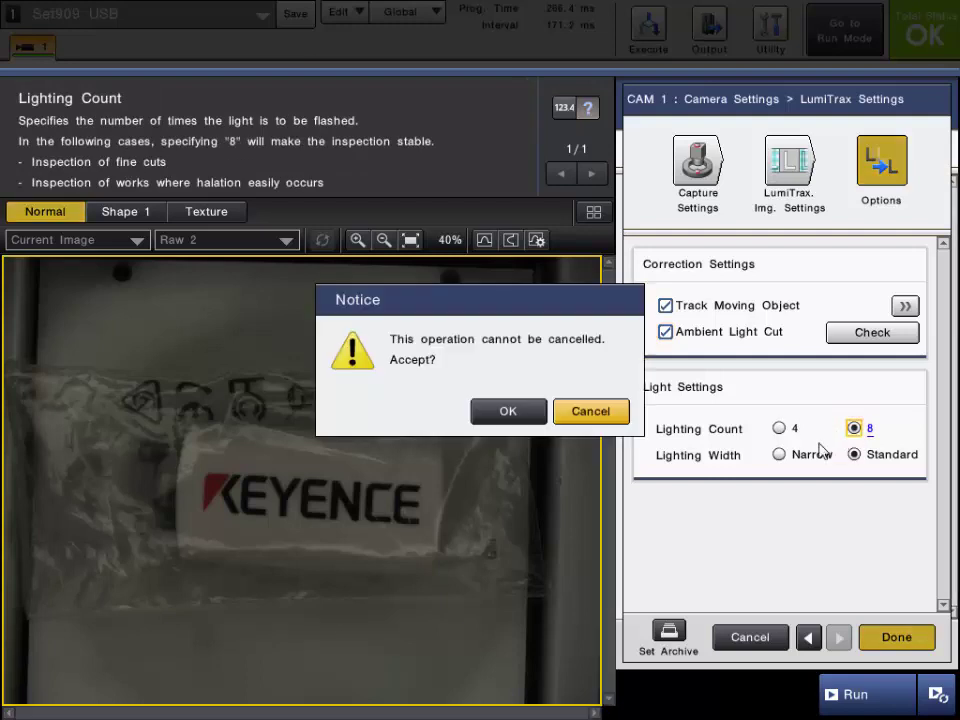
click(515, 412)
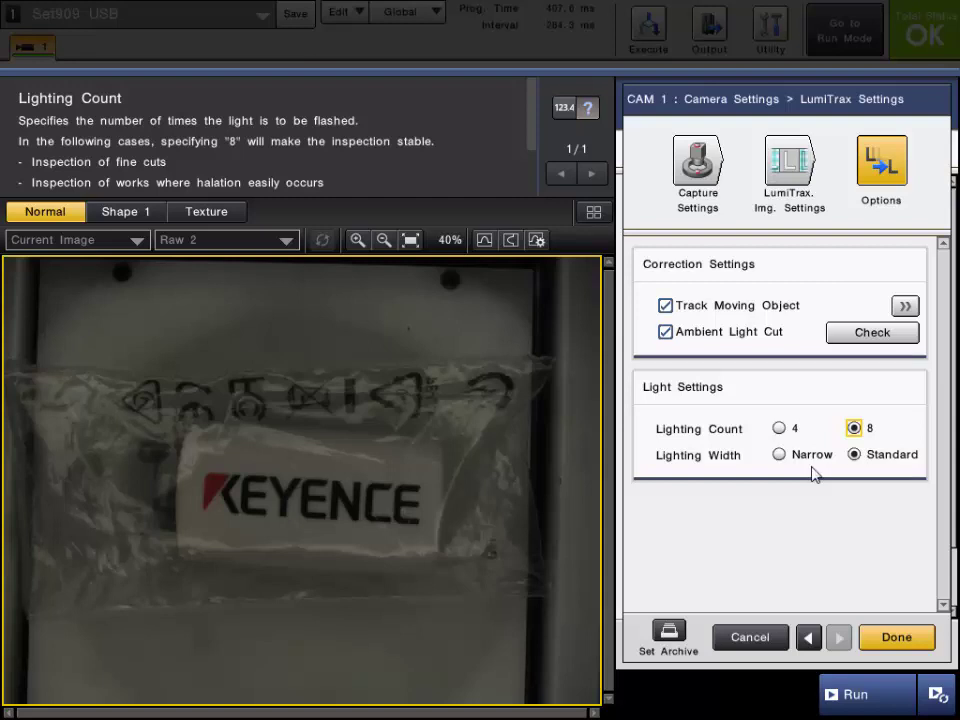
click(779, 429)
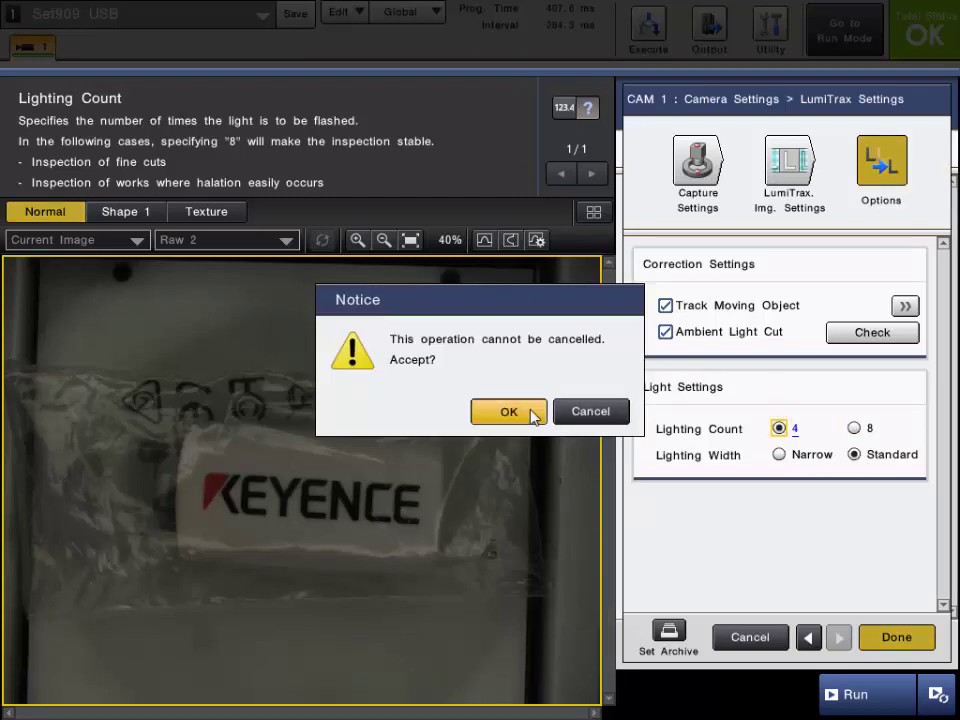
click(535, 417)
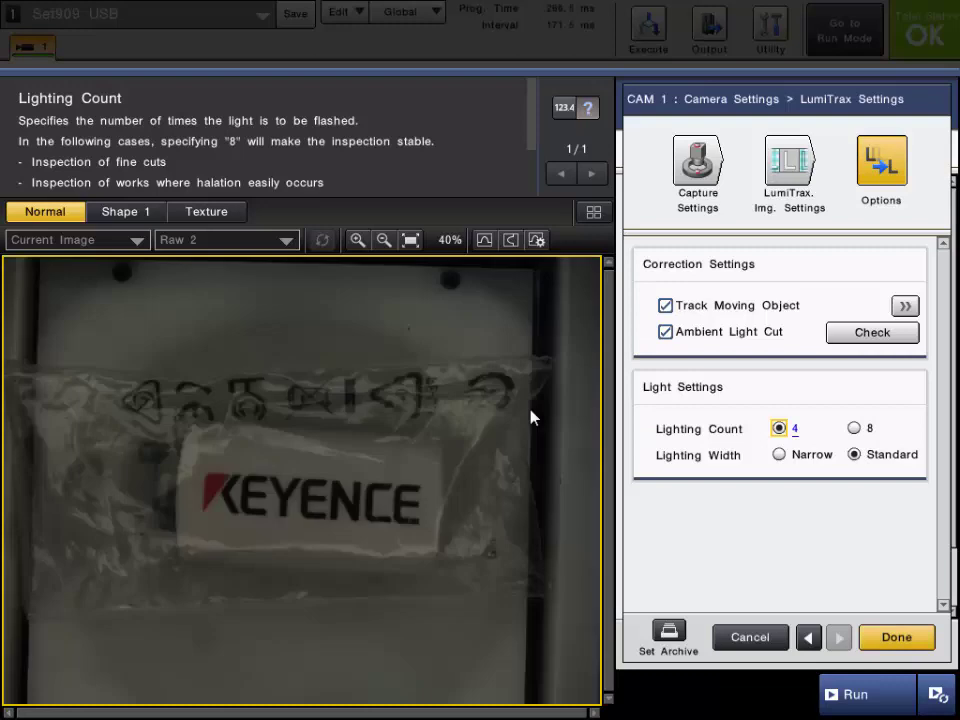
click(895, 637)
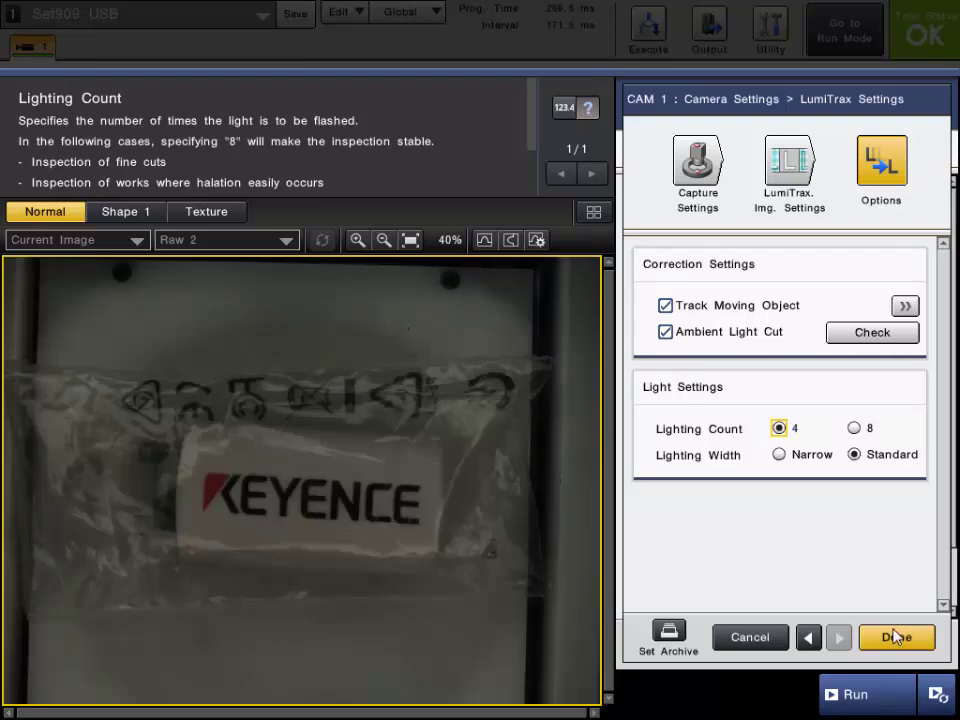